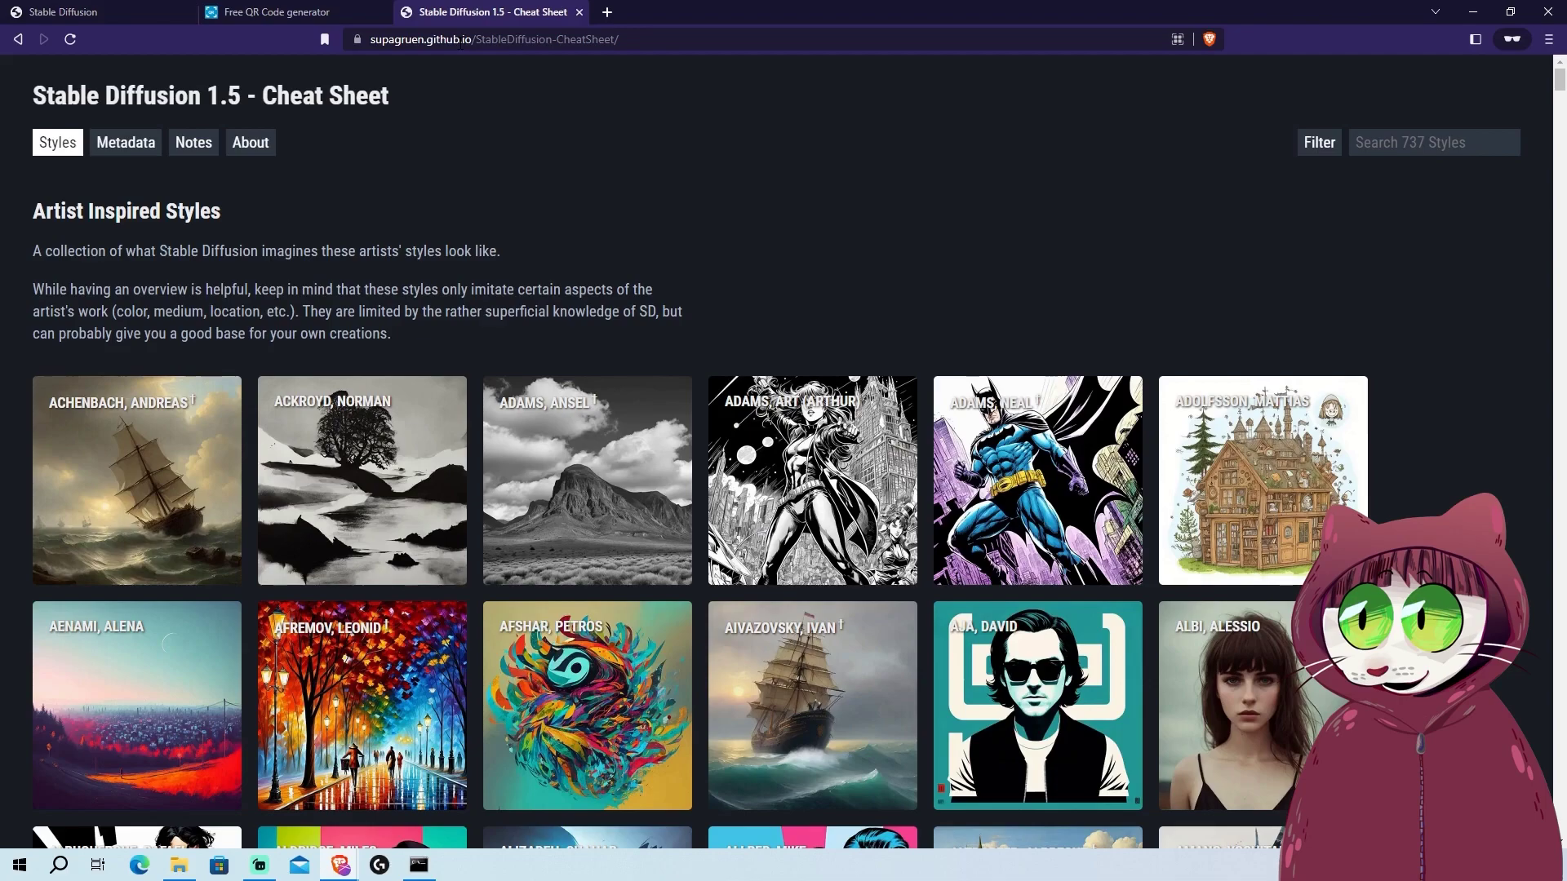
# - Copy the Stable Diffusion 1.5 Cheat Sheet's URL and move to the Free QR Code generator page
pyautogui.click(460, 43)
pyautogui.hotkey('ctrl', 'c')
pyautogui.rightClick(459, 43)
pyautogui.click(489, 133)
pyautogui.click(277, 11)
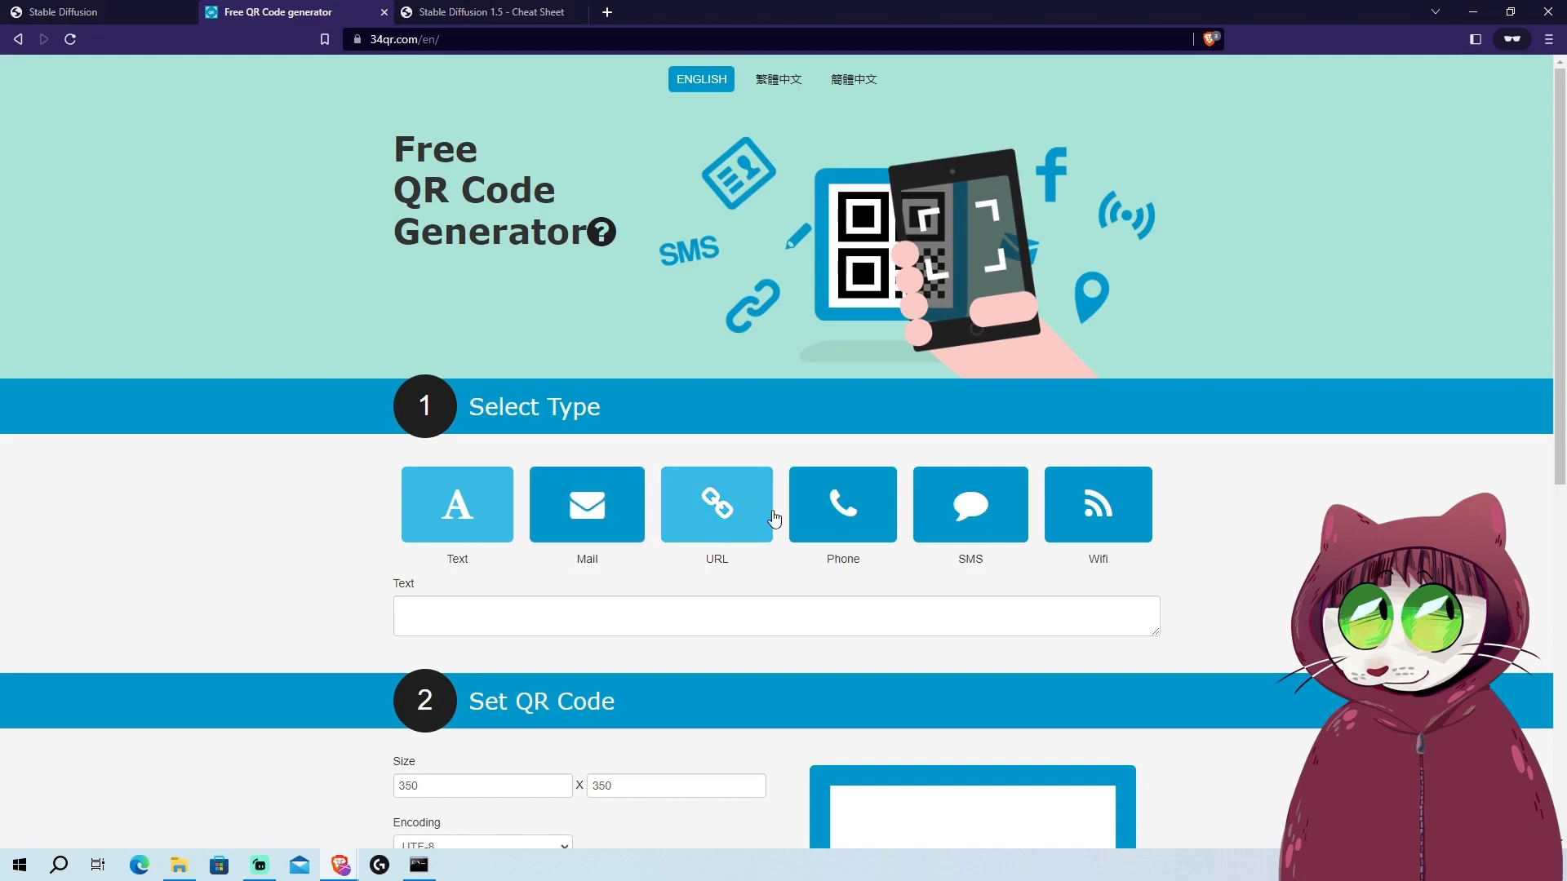
# - Choose the URL type and paste the cheat sheet's address as the link to encode
pyautogui.click(718, 506)
pyautogui.click(690, 606)
pyautogui.hotkey('ctrl', 'v')
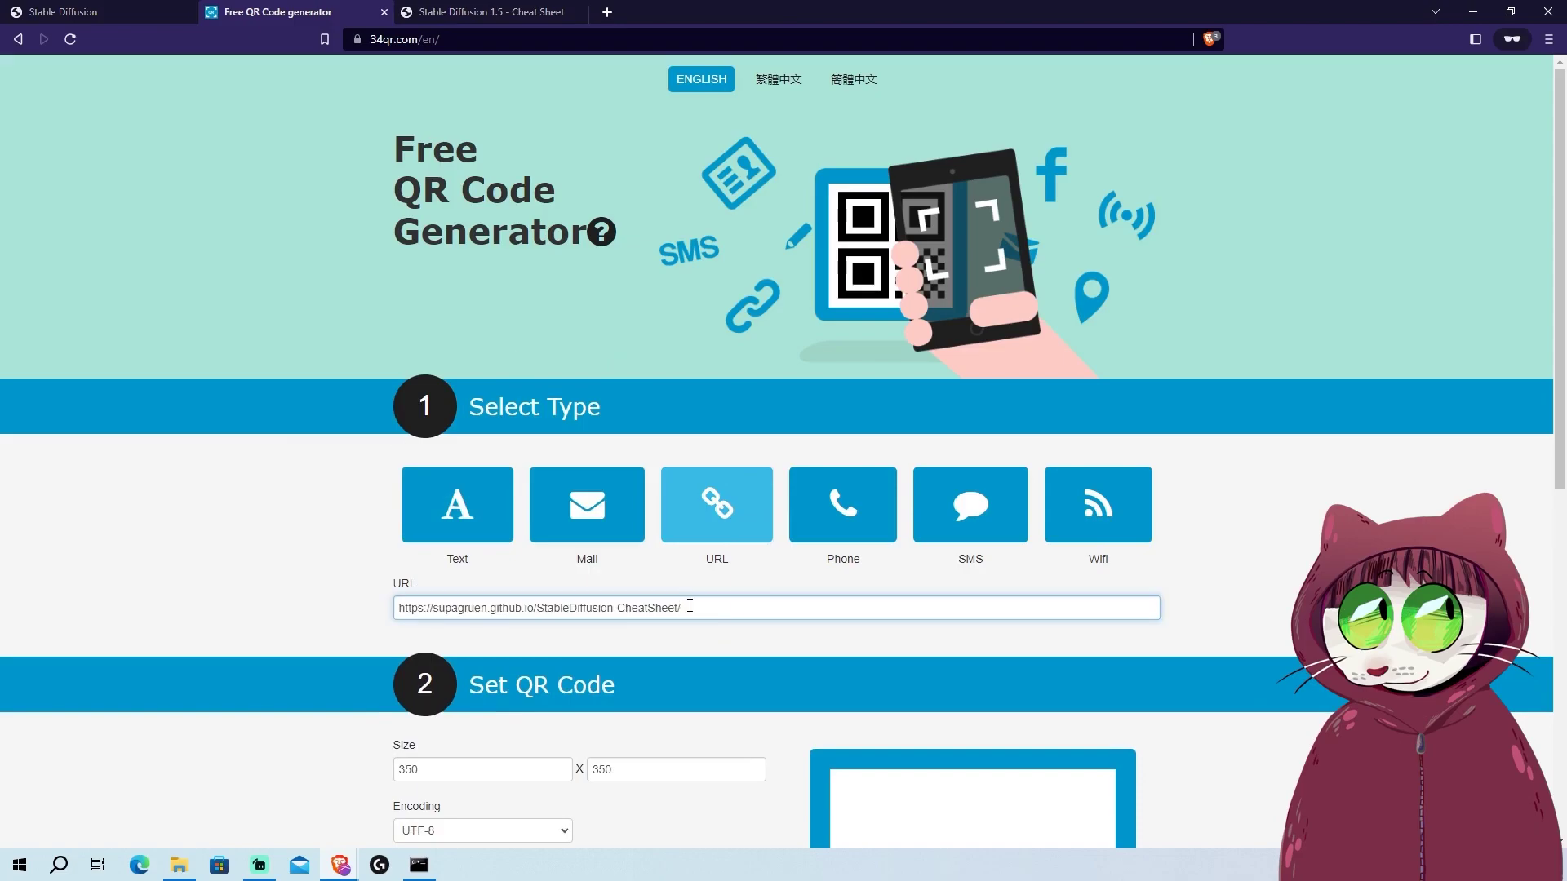
# - Set the QR size to 512 x 512 and fault tolerance to H(30%), then generate the code
pyautogui.scroll(-4, 691, 604)
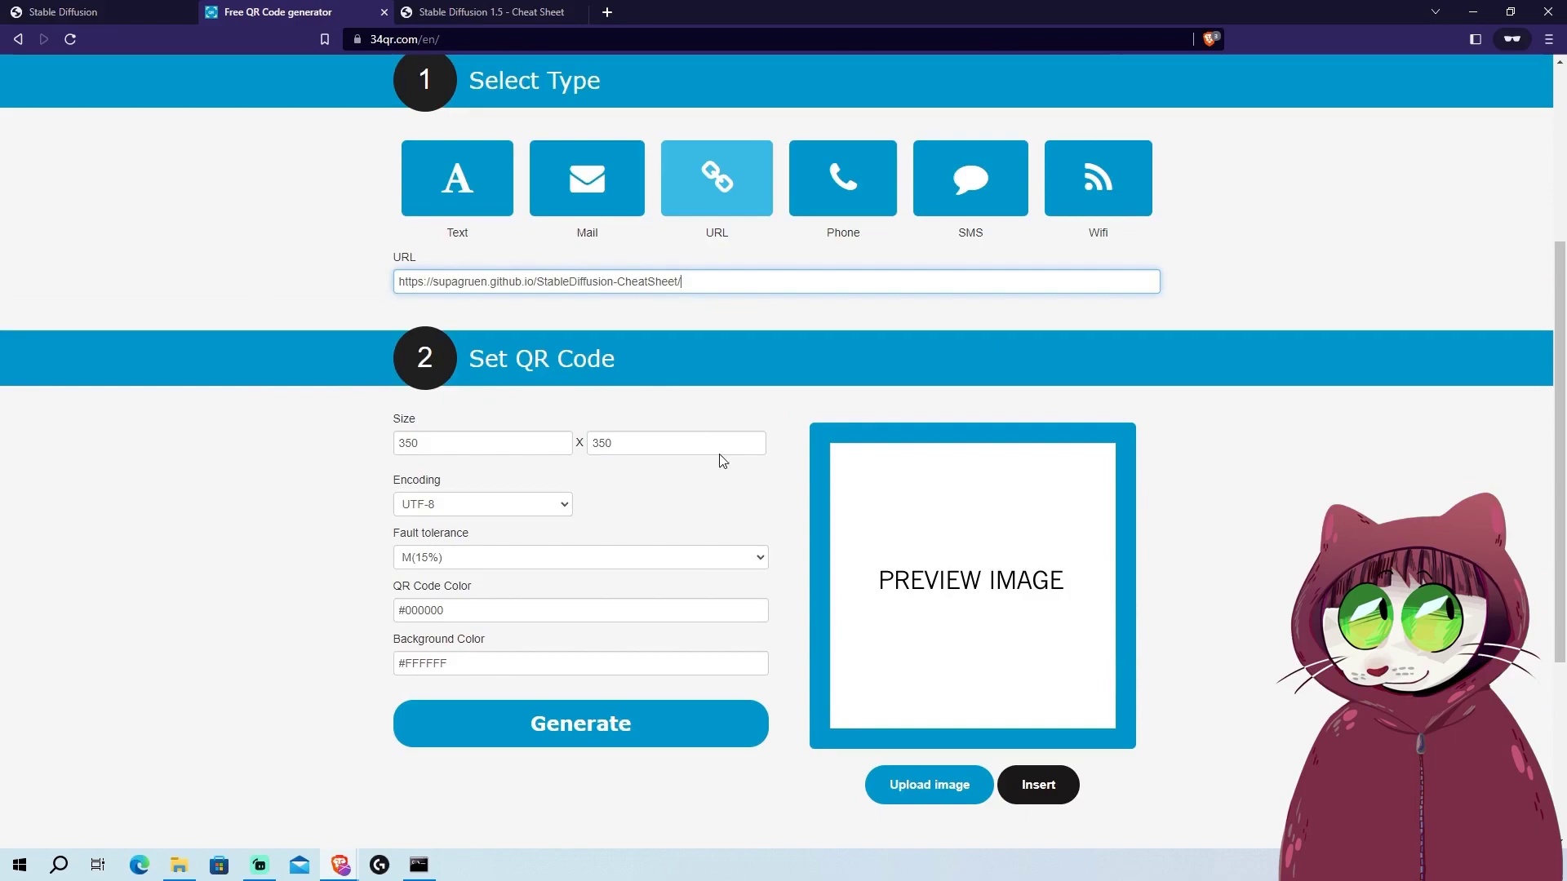
pyautogui.doubleClick(470, 445)
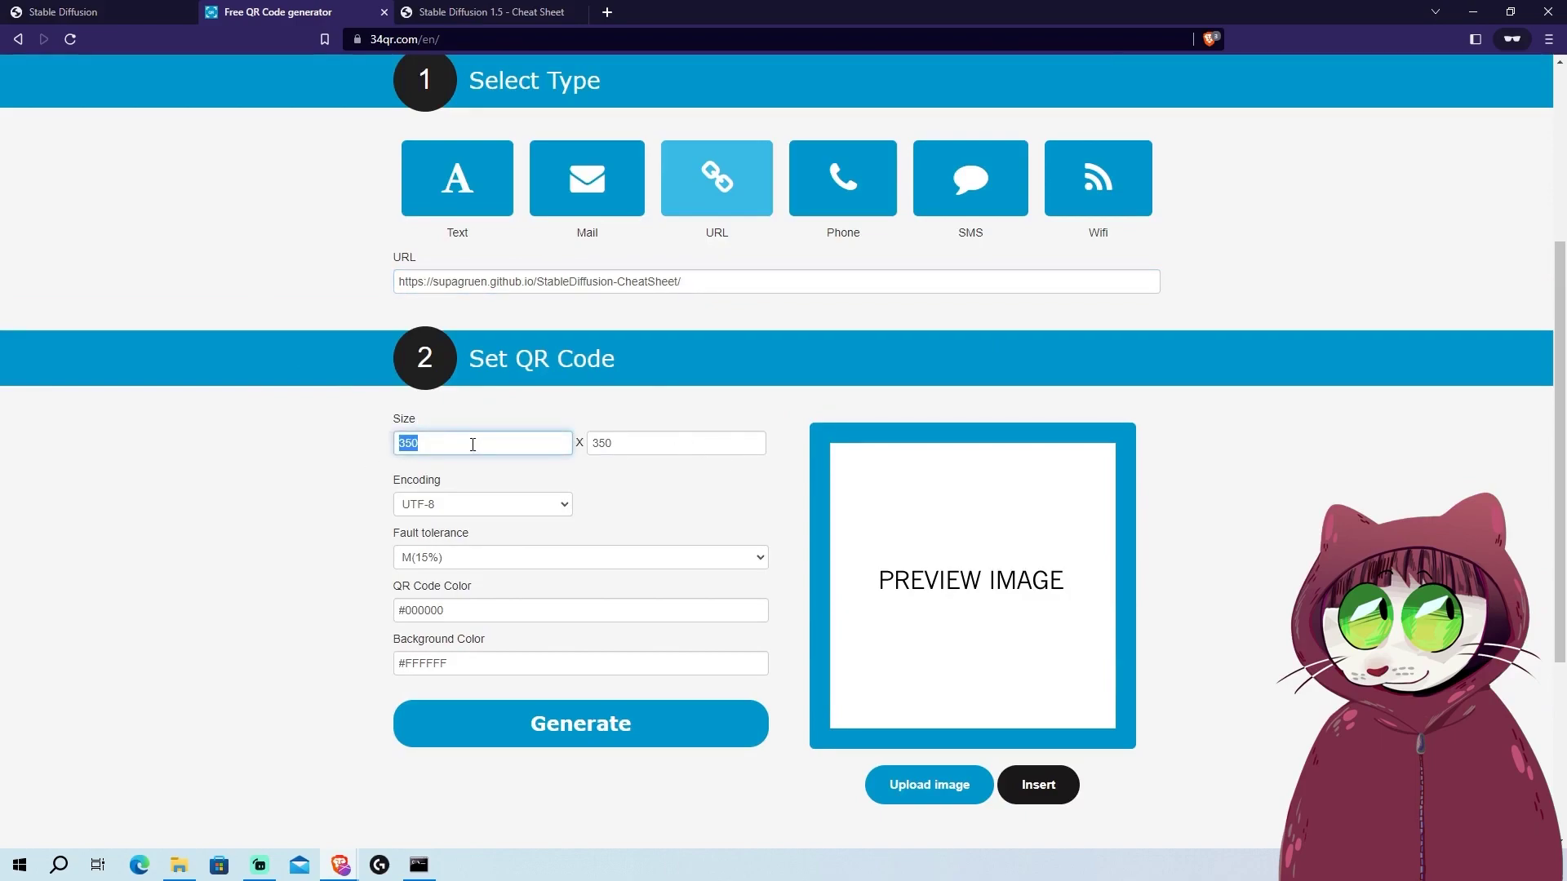
pyautogui.write('512')
pyautogui.click(473, 557)
pyautogui.click(416, 598)
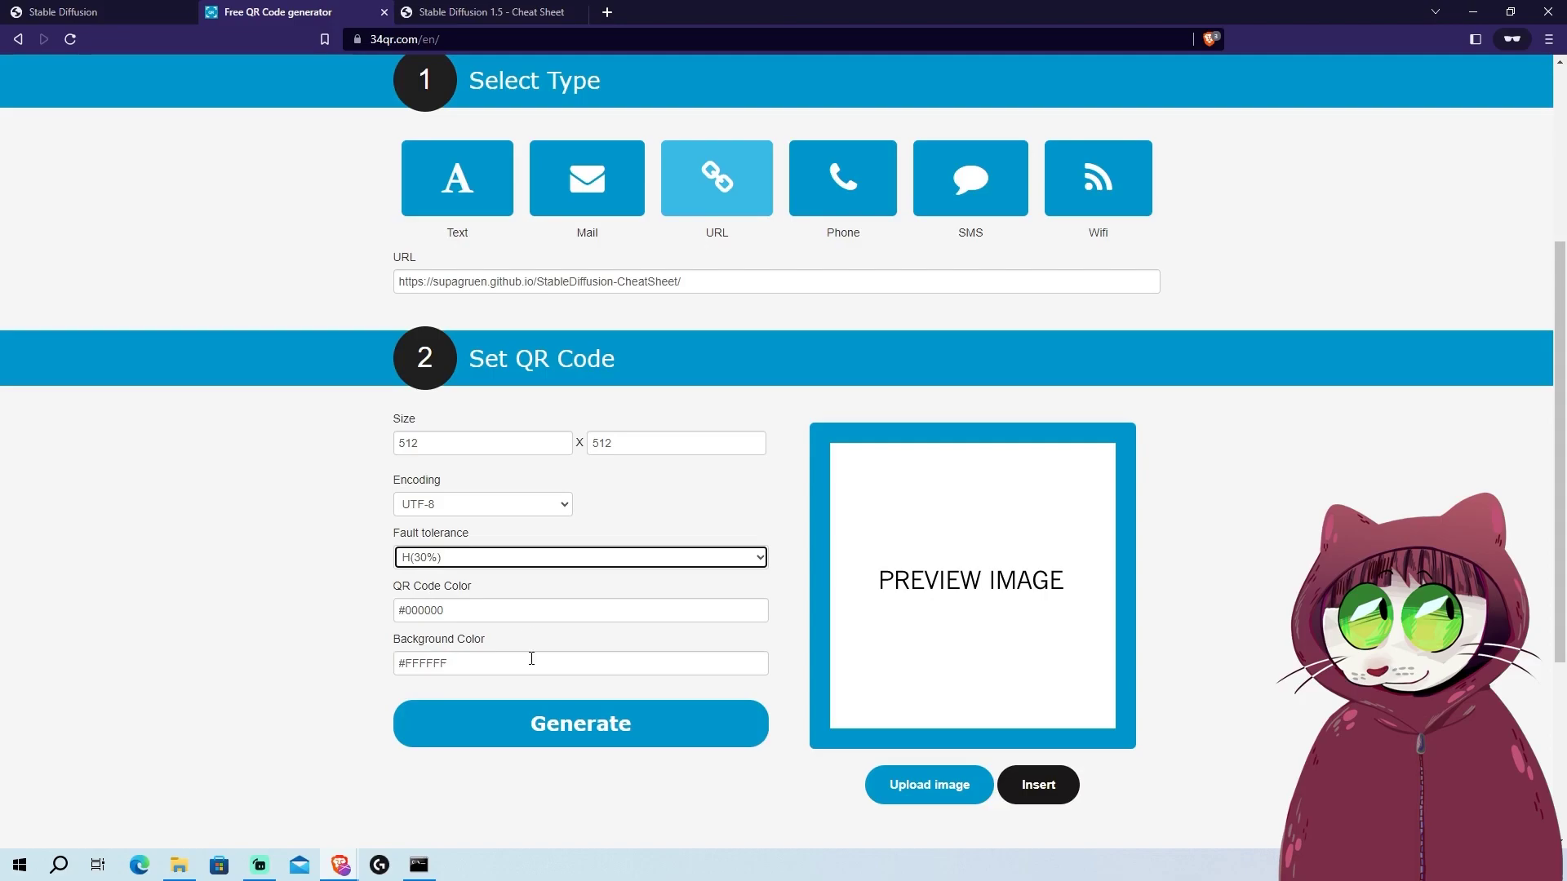
pyautogui.click(601, 725)
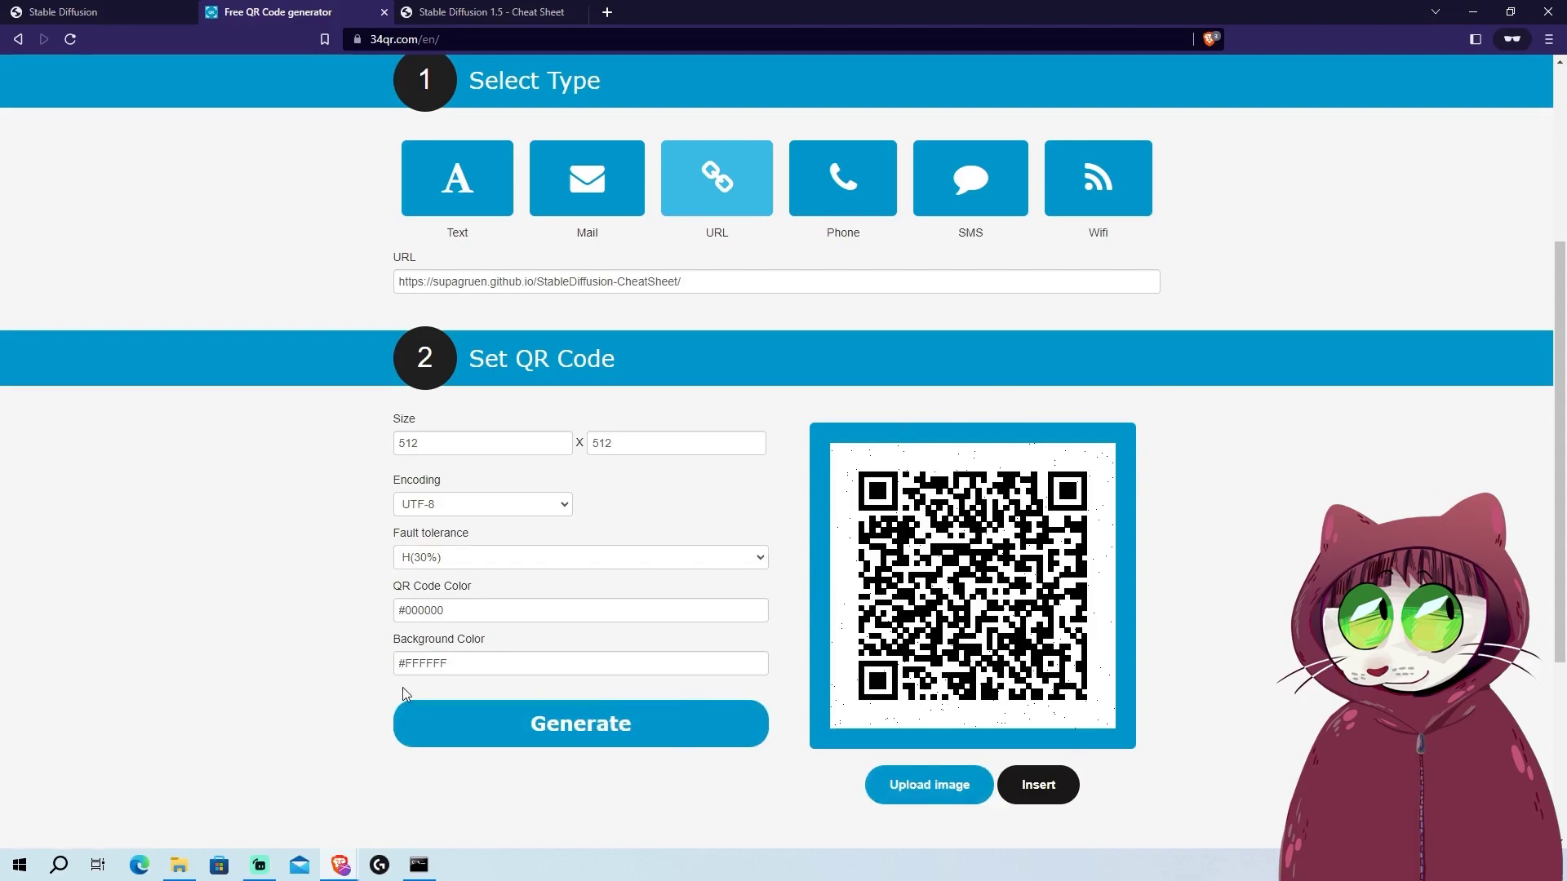
# - Scroll down to the '3 Download QR Code' section on 34qr.com
pyautogui.scroll(-4, 403, 694)
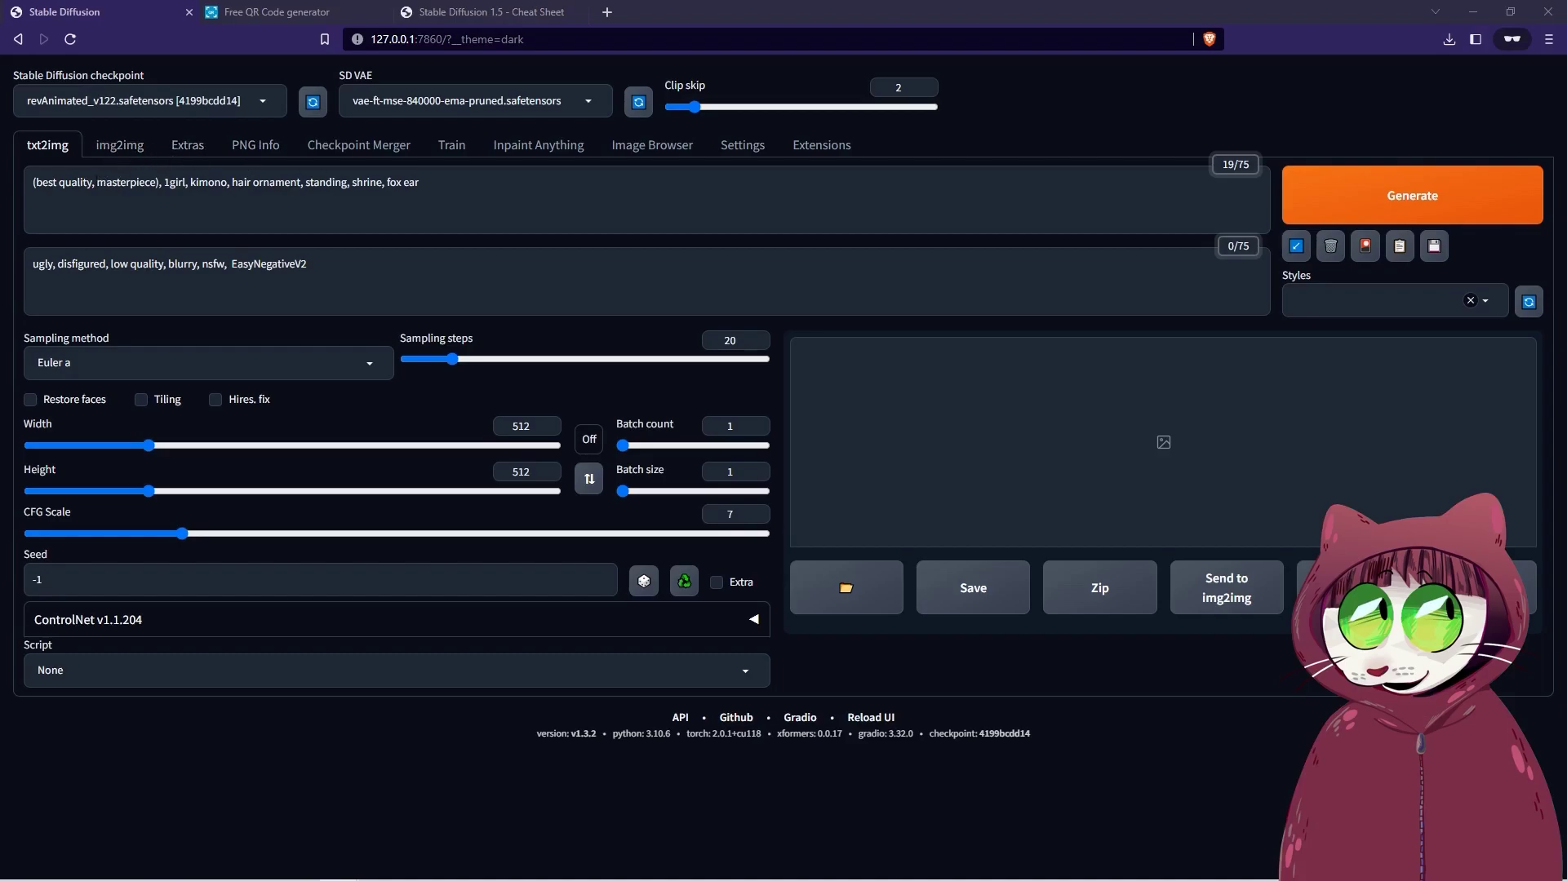
# - In img2img, apply the 'qr test' style to fill both prompts with the kimono fox-ear shrine scene
pyautogui.click(107, 151)
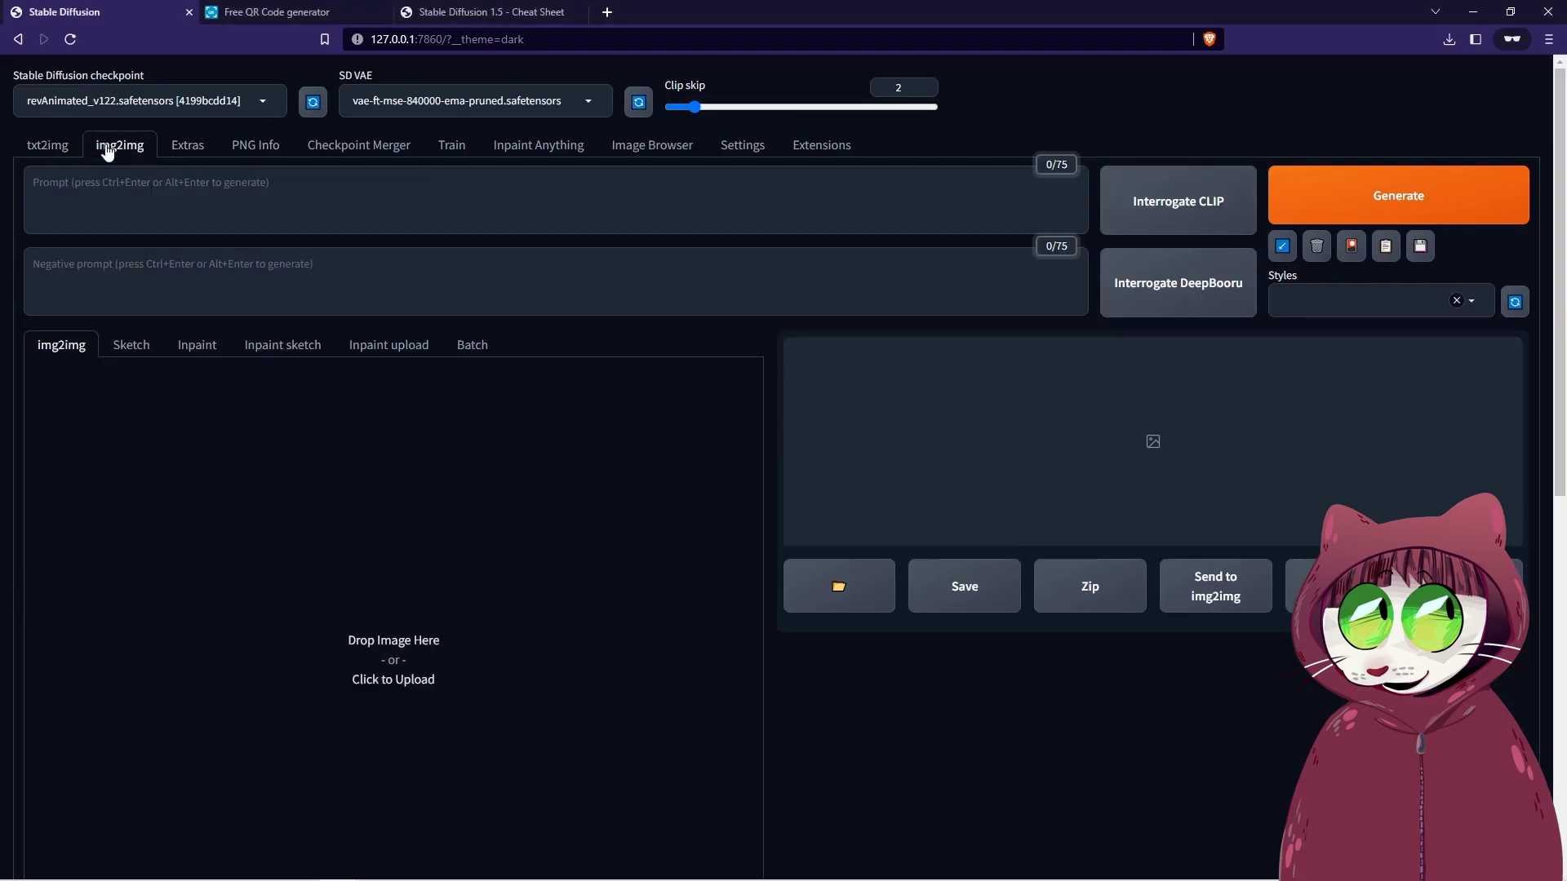
pyautogui.click(1464, 307)
pyautogui.click(1342, 327)
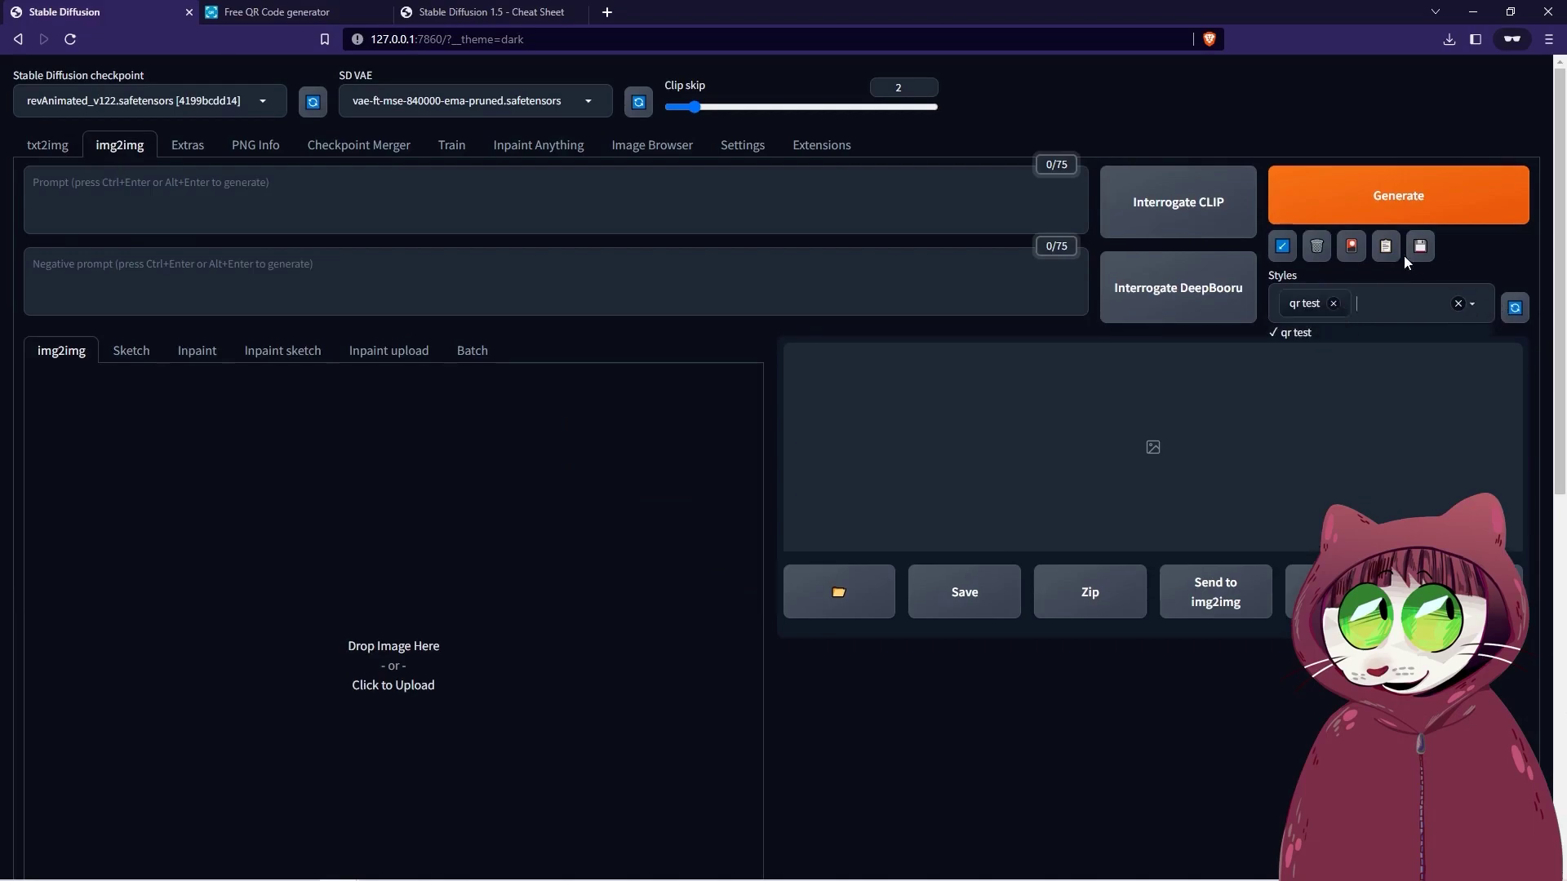
pyautogui.click(1384, 245)
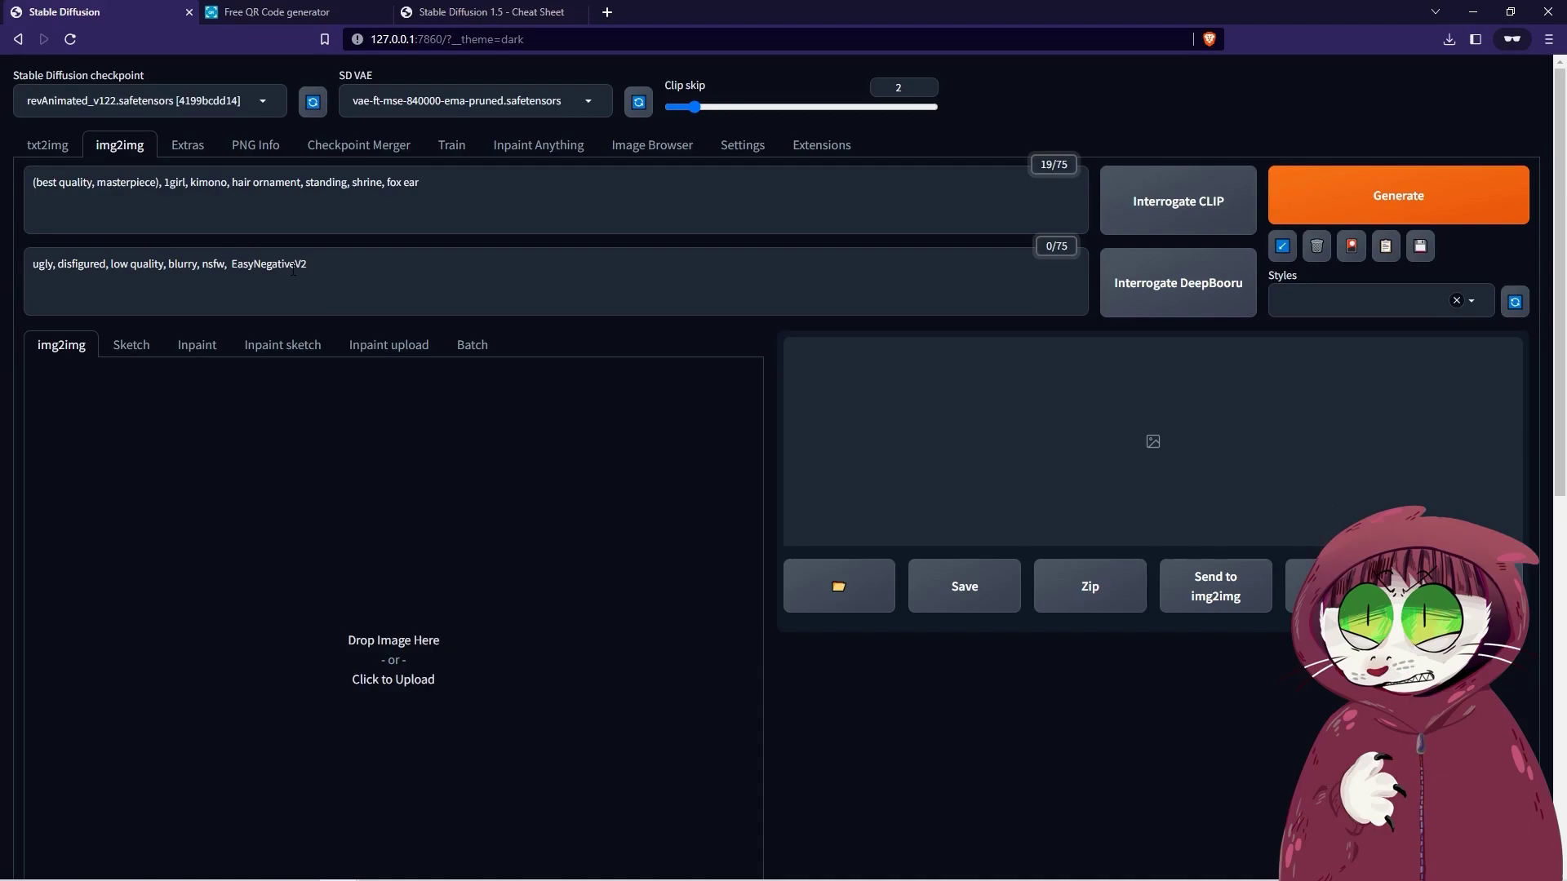
# - Delete EasyNegativeV2 so the negative prompt reads 'ugly, disfigured, low quality, blurry, nsfw,'
pyautogui.doubleClick(234, 262)
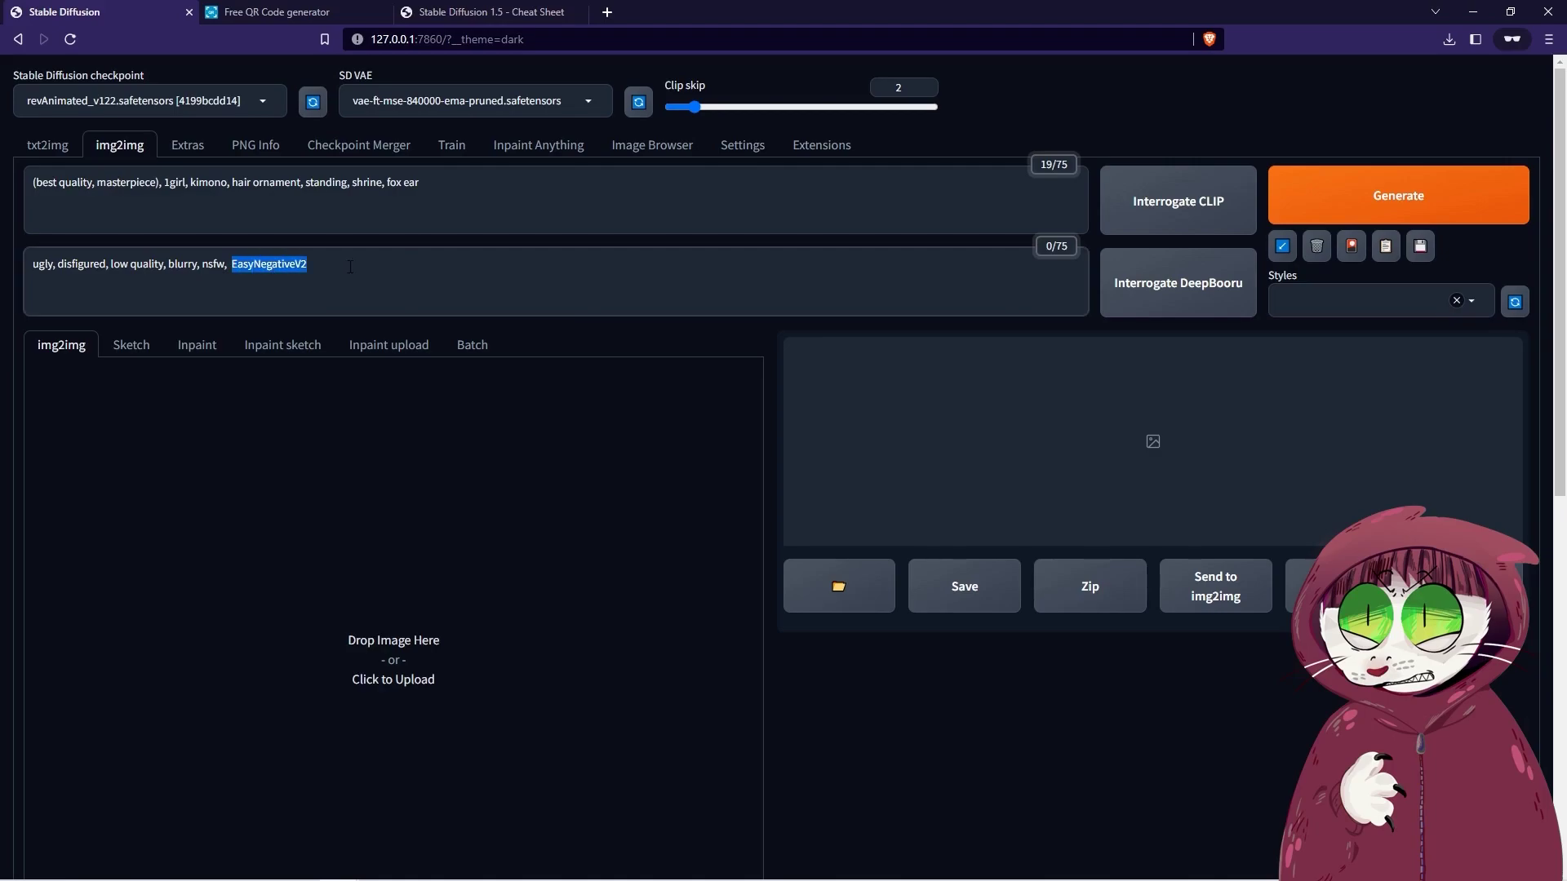
pyautogui.press('BackSpace')
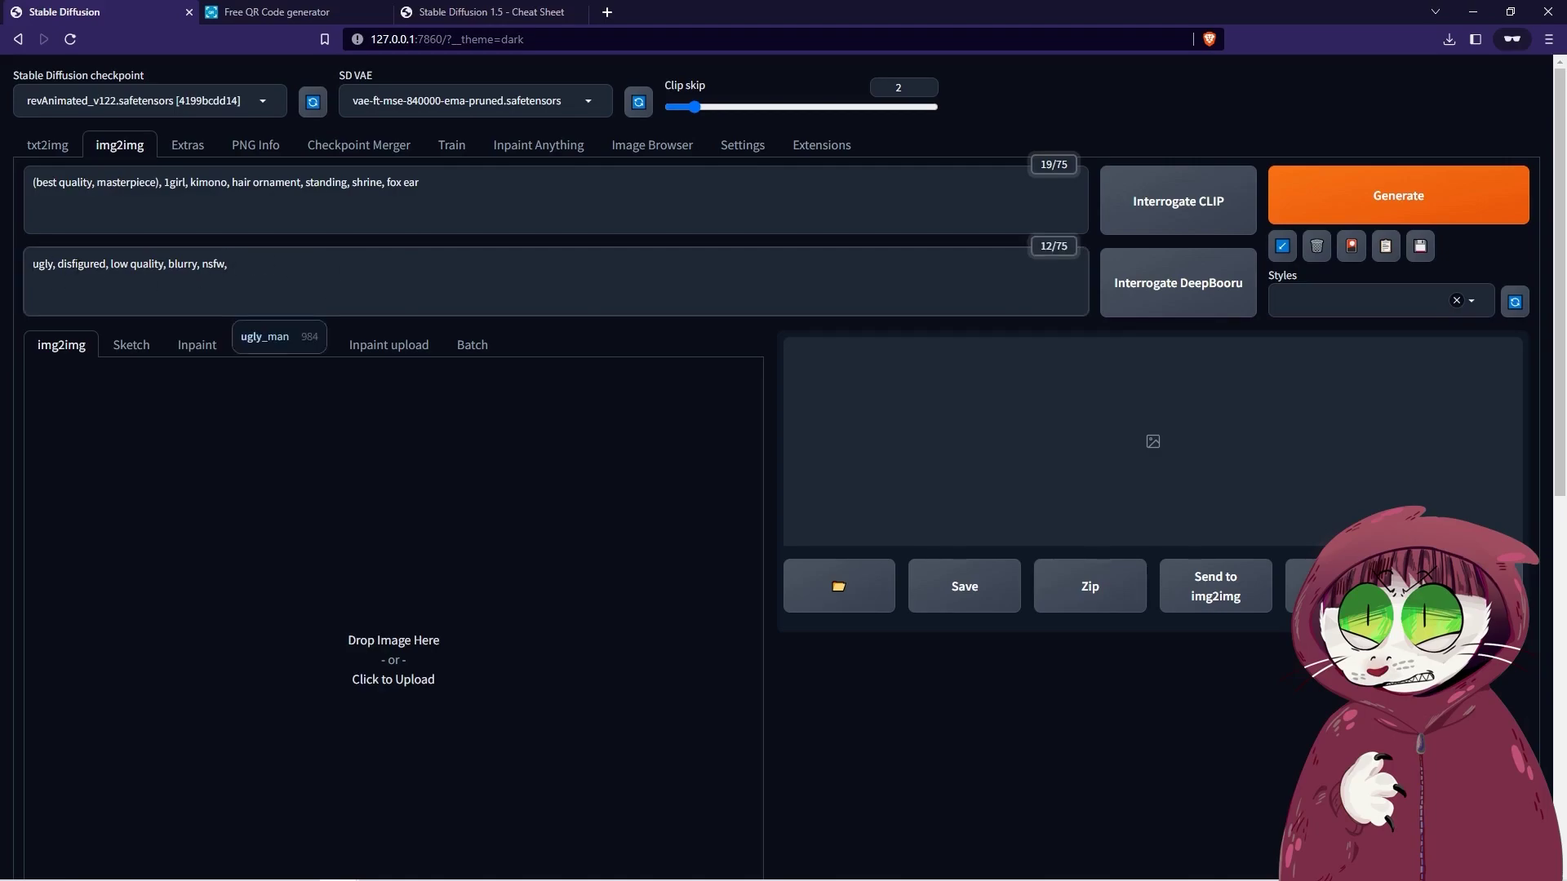
pyautogui.click(257, 262)
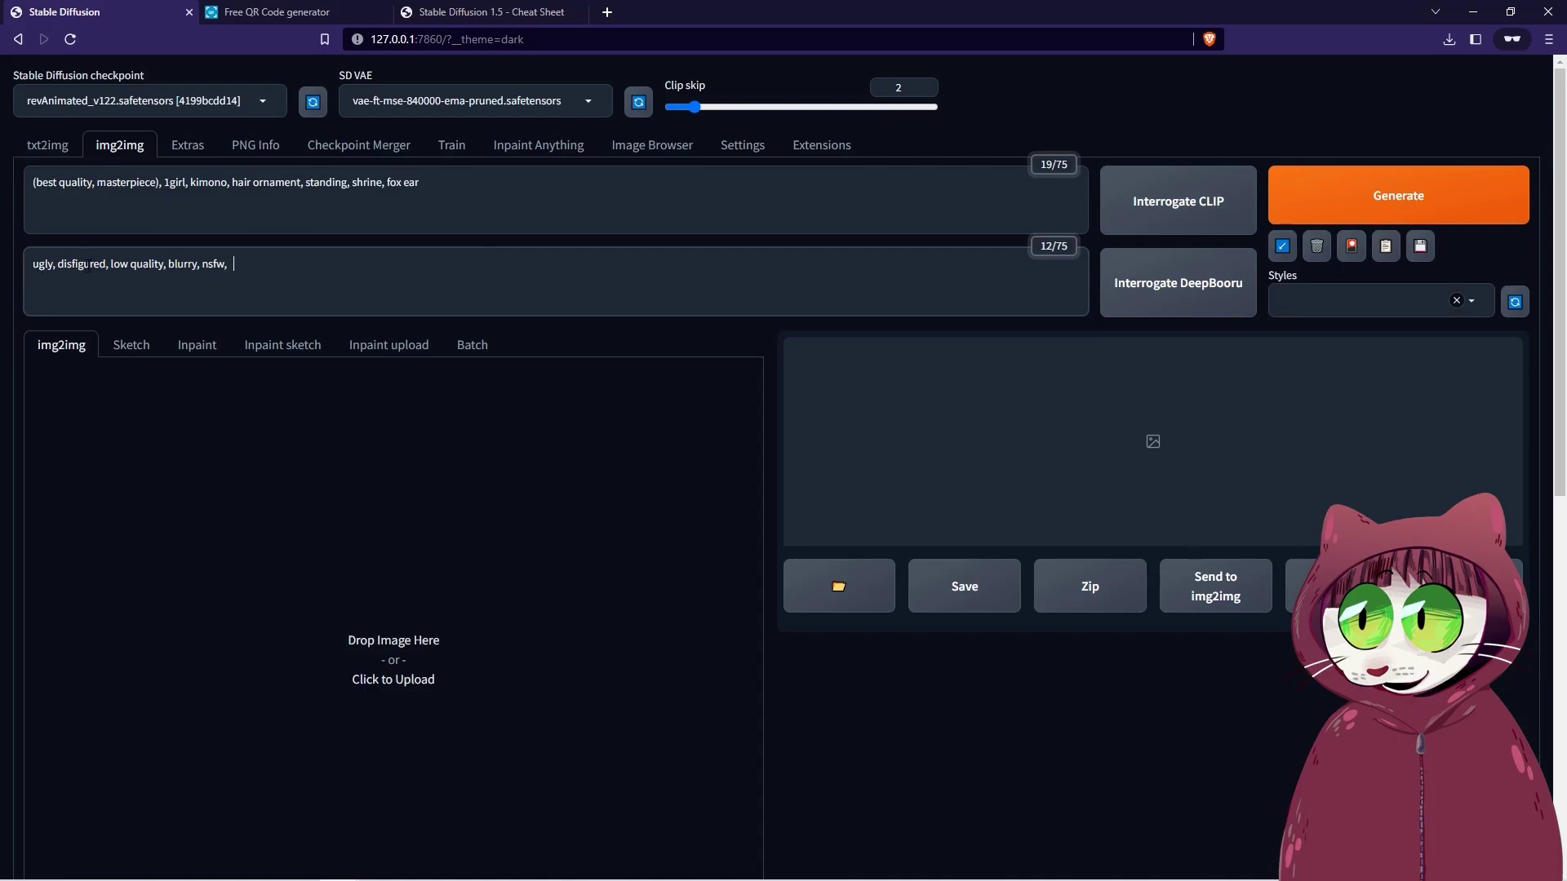
pyautogui.scroll(-2, 326, 270)
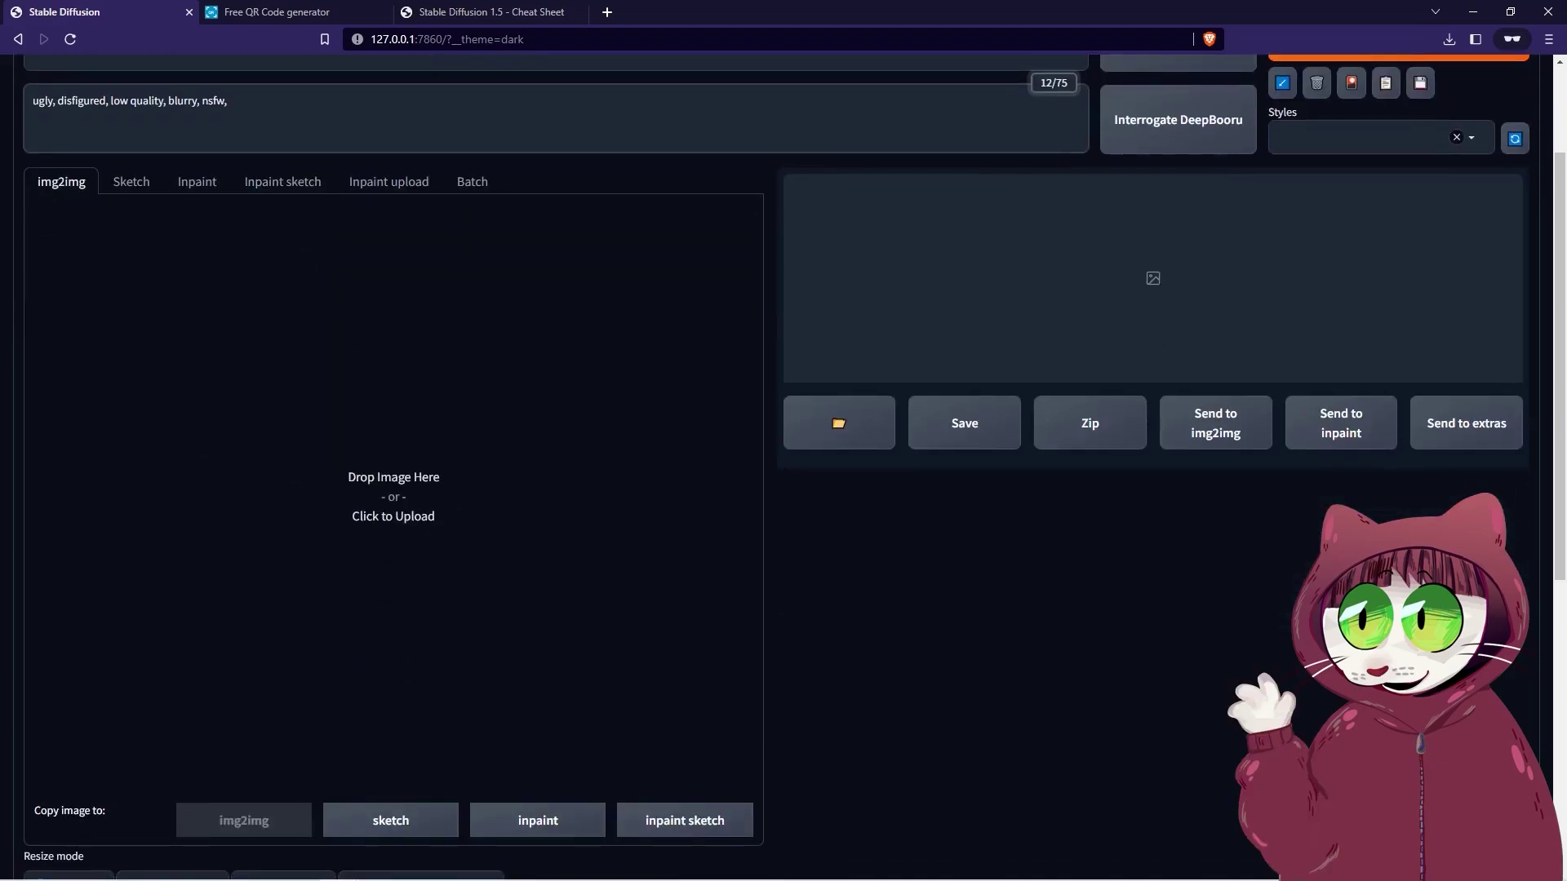
# - Upload download_qr.png as the img2img source image
pyautogui.click(367, 488)
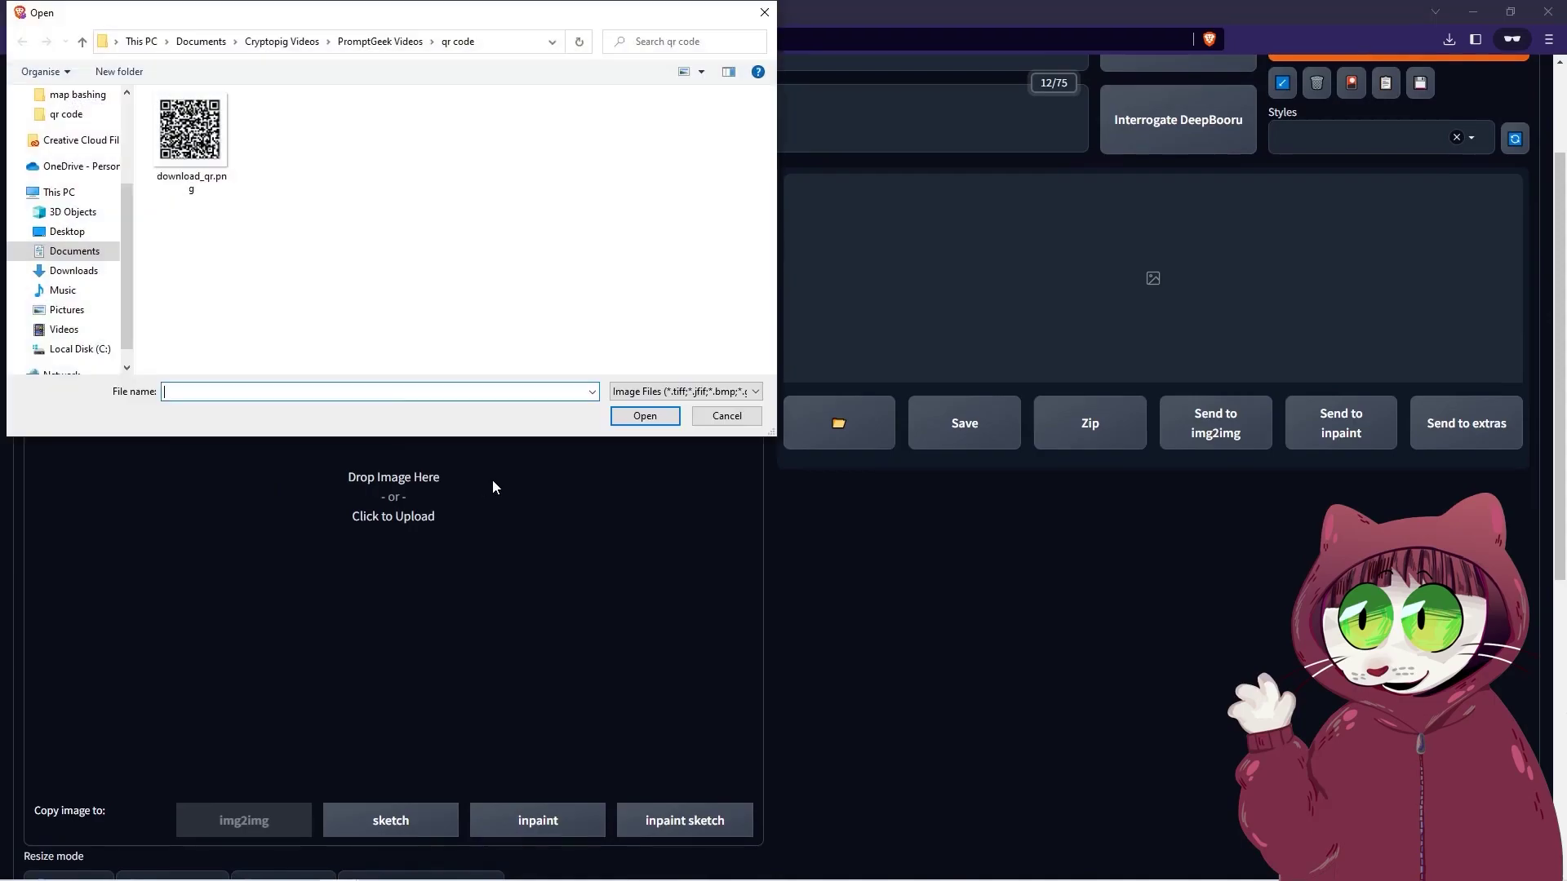
pyautogui.press('Return')
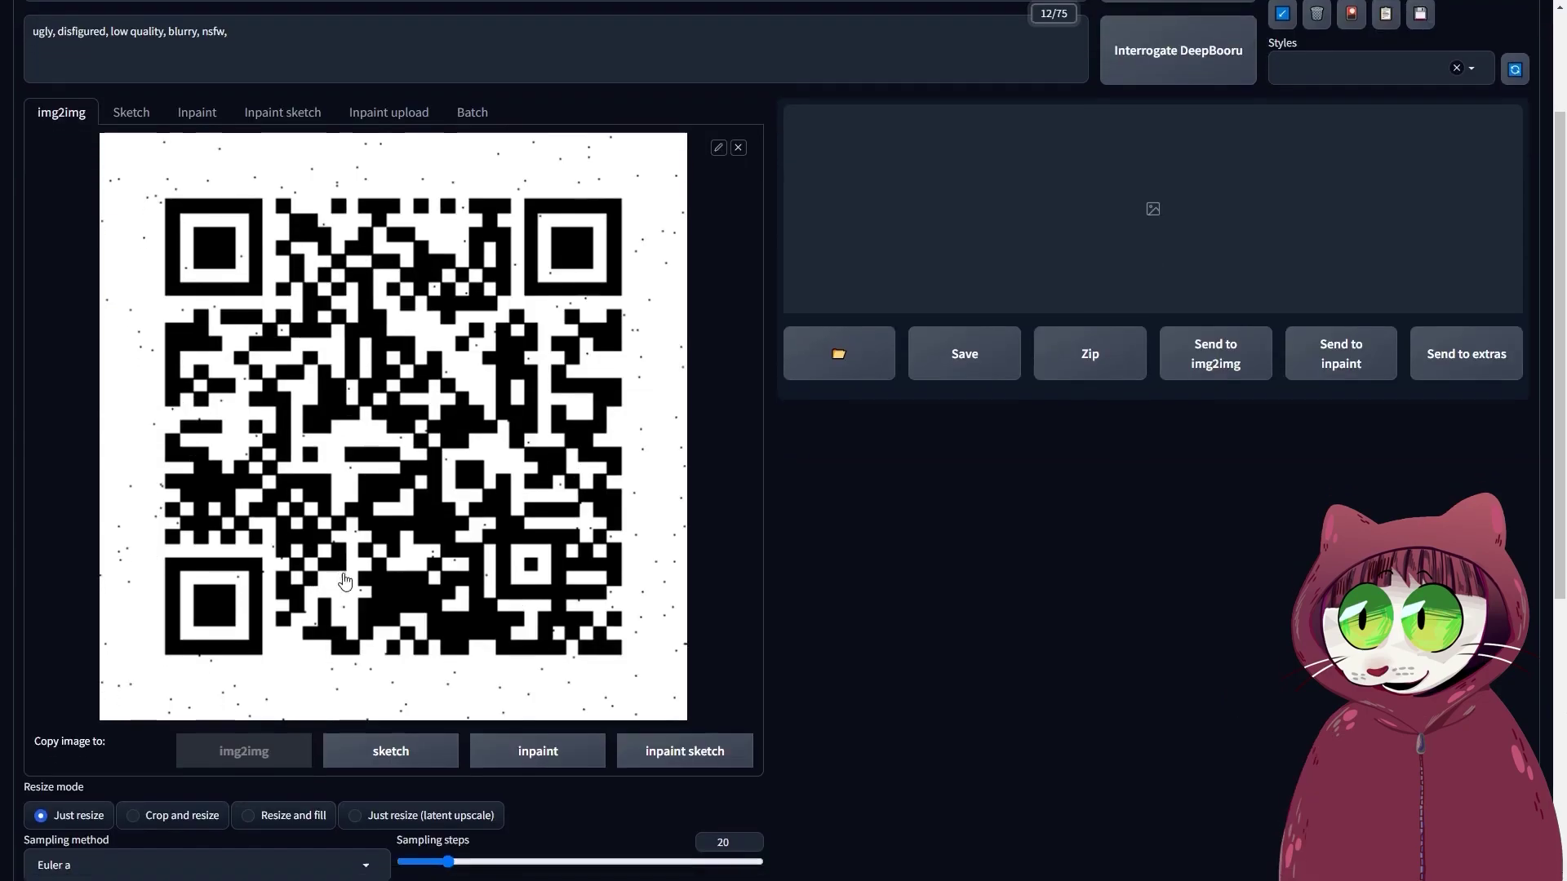
pyautogui.scroll(-5, 345, 581)
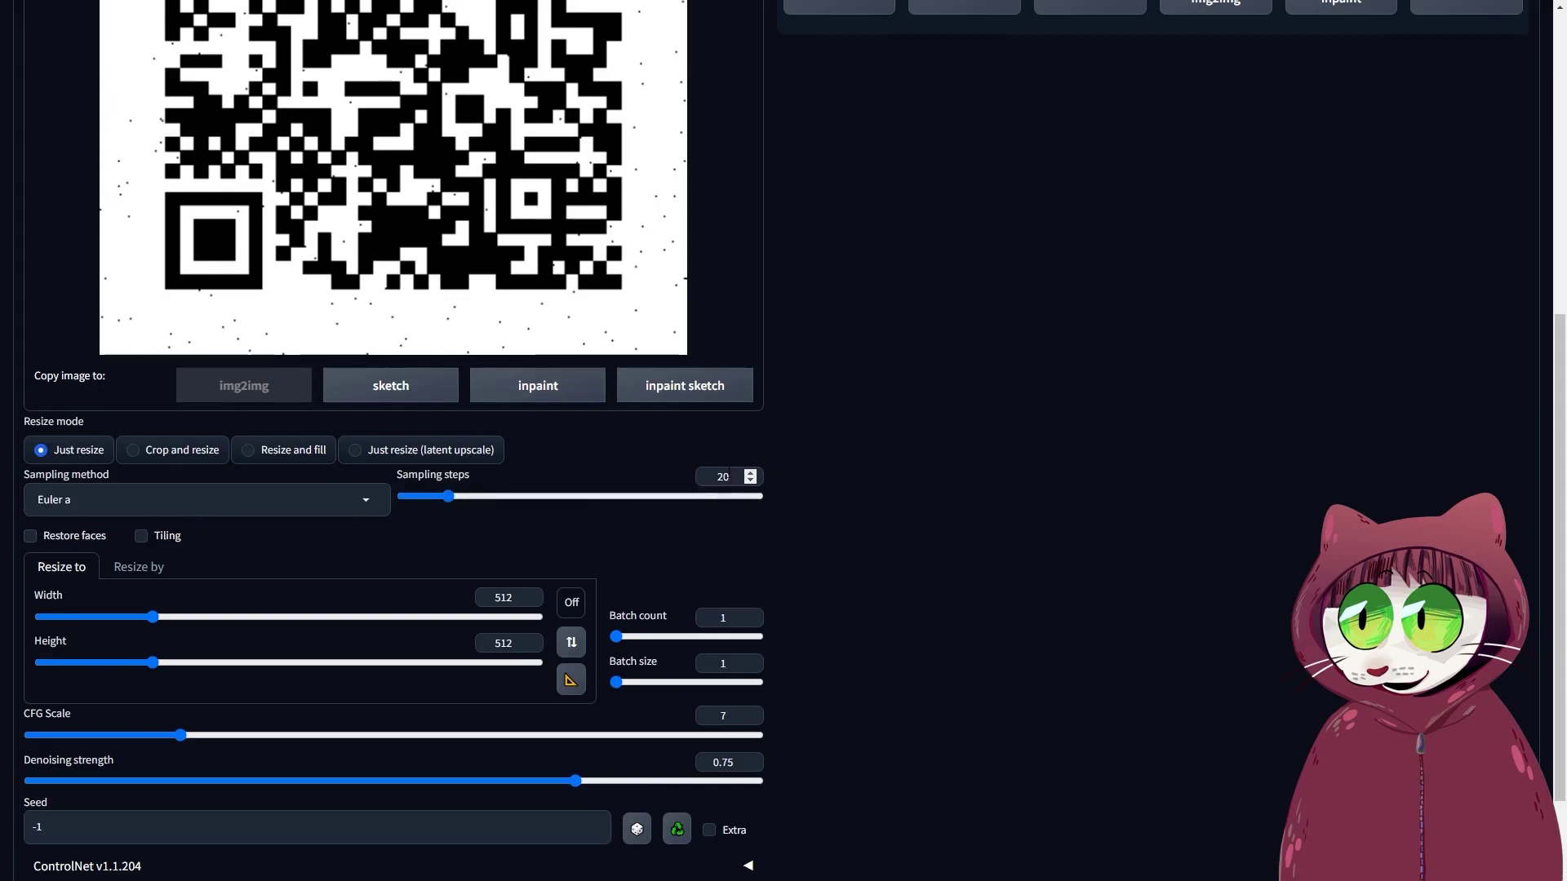
# - Set sampling steps to 50, width and height to 728, and denoising strength to 0.85
pyautogui.doubleClick(723, 477)
pyautogui.write('50')
pyautogui.scroll(-2, 723, 476)
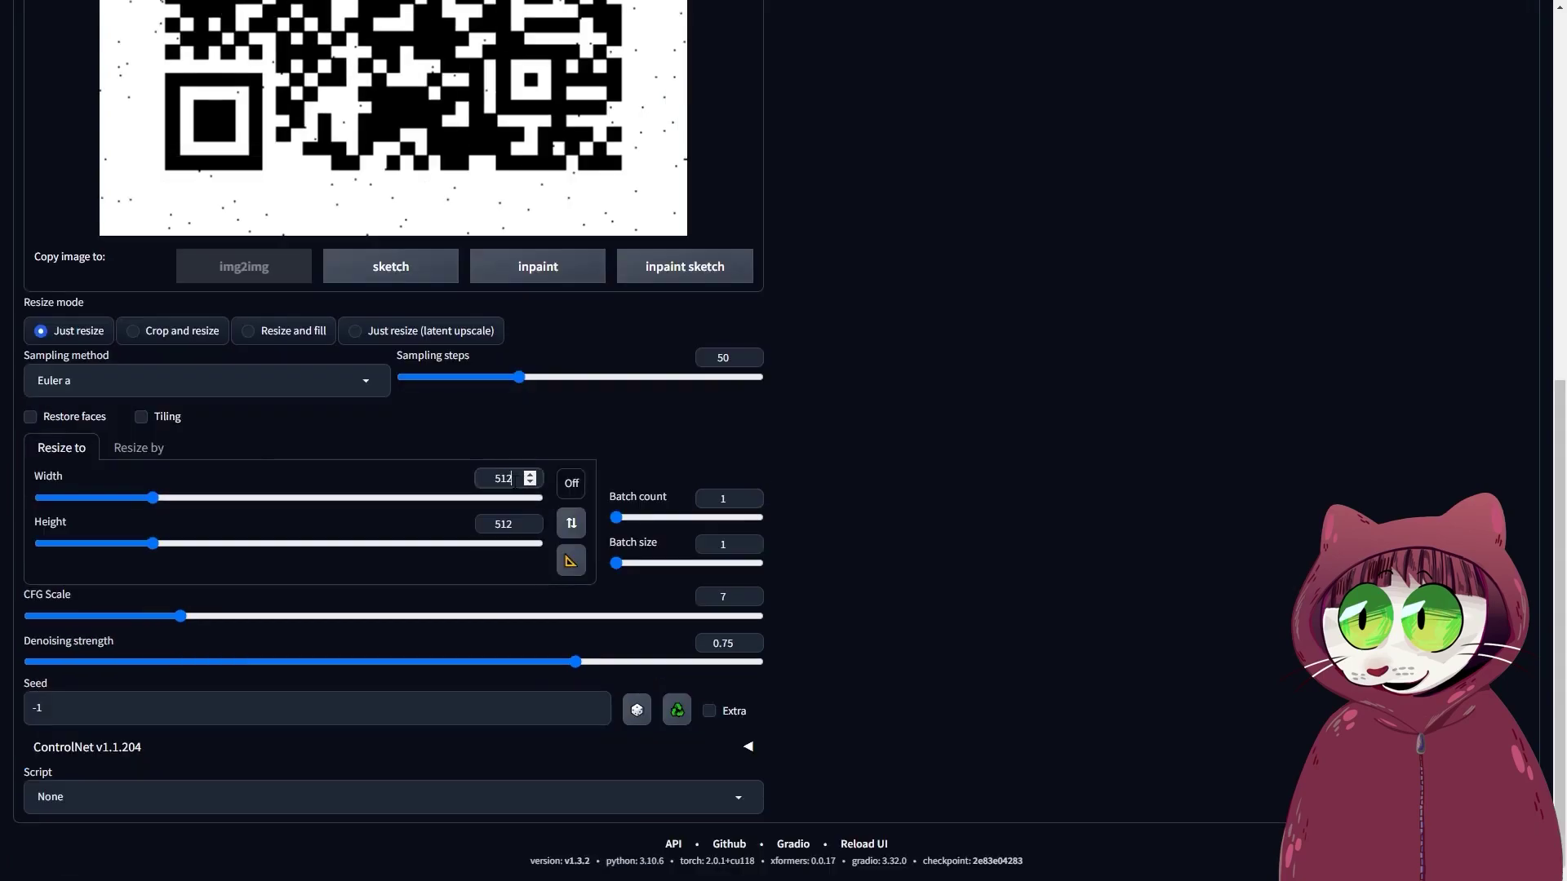
pyautogui.doubleClick(490, 478)
pyautogui.write('728')
pyautogui.doubleClick(498, 524)
pyautogui.write('728')
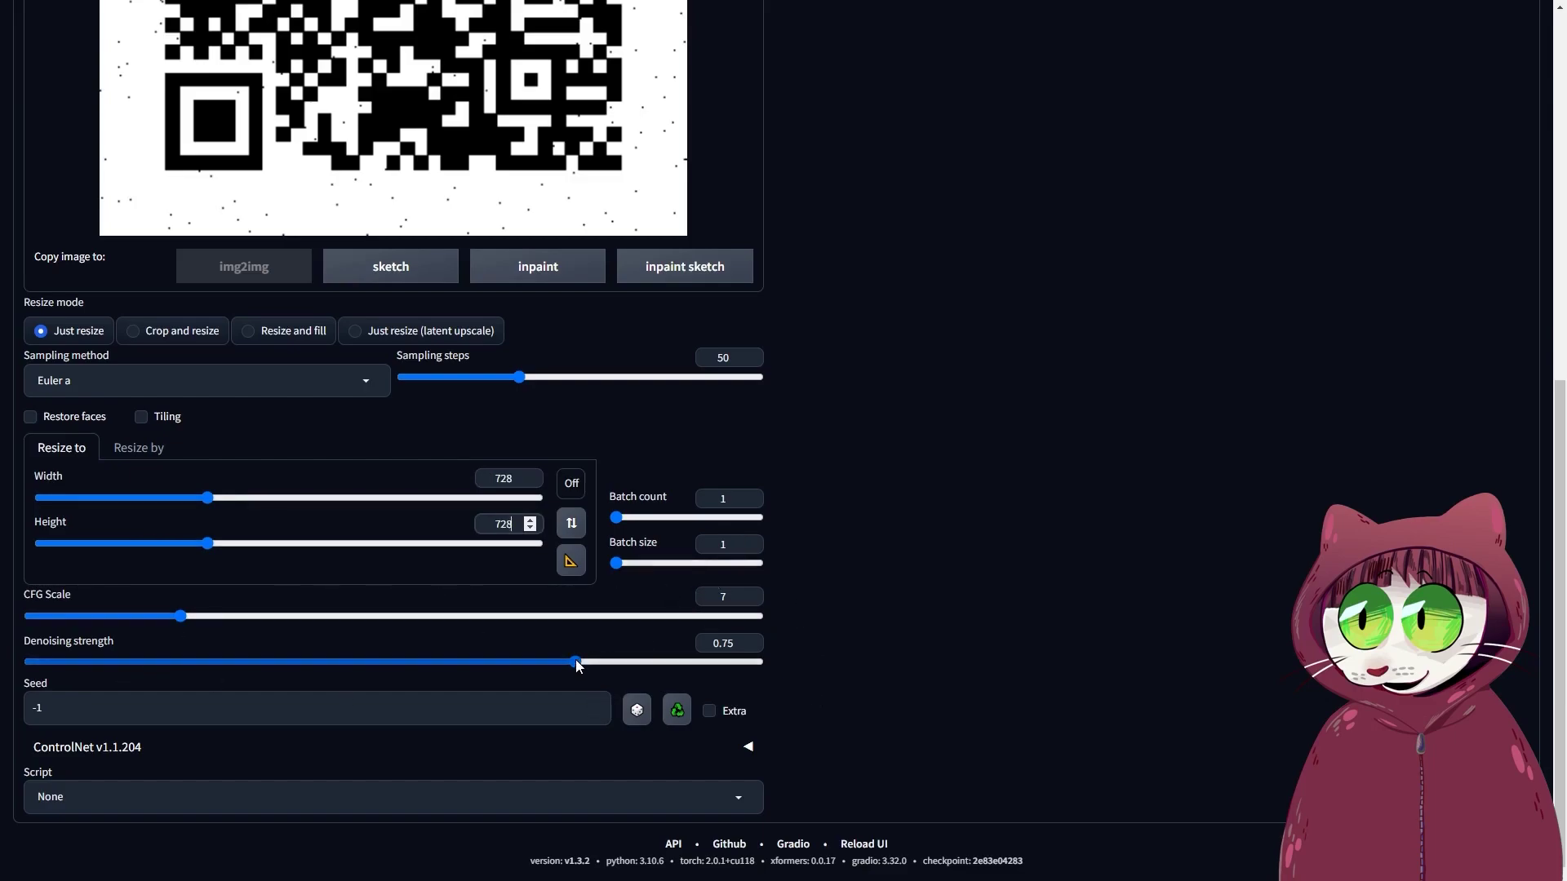
pyautogui.moveTo(576, 665); pyautogui.dragTo(650, 669)
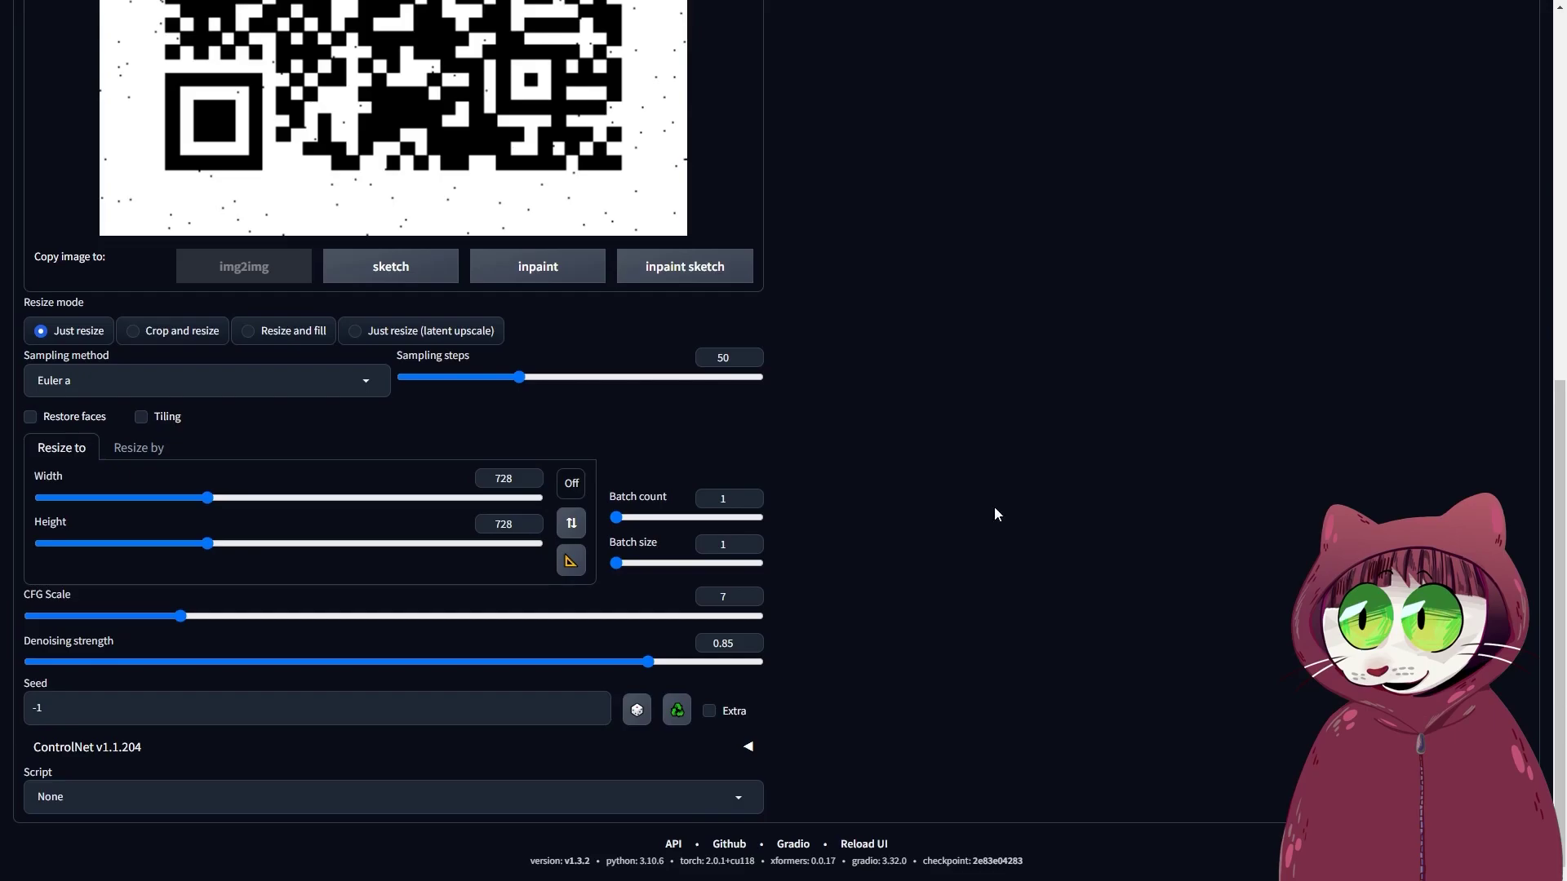
# - Paste the QR code into ControlNet Unit 0, enable it, and select the Tile control type
pyautogui.click(202, 749)
pyautogui.scroll(-5, 991, 621)
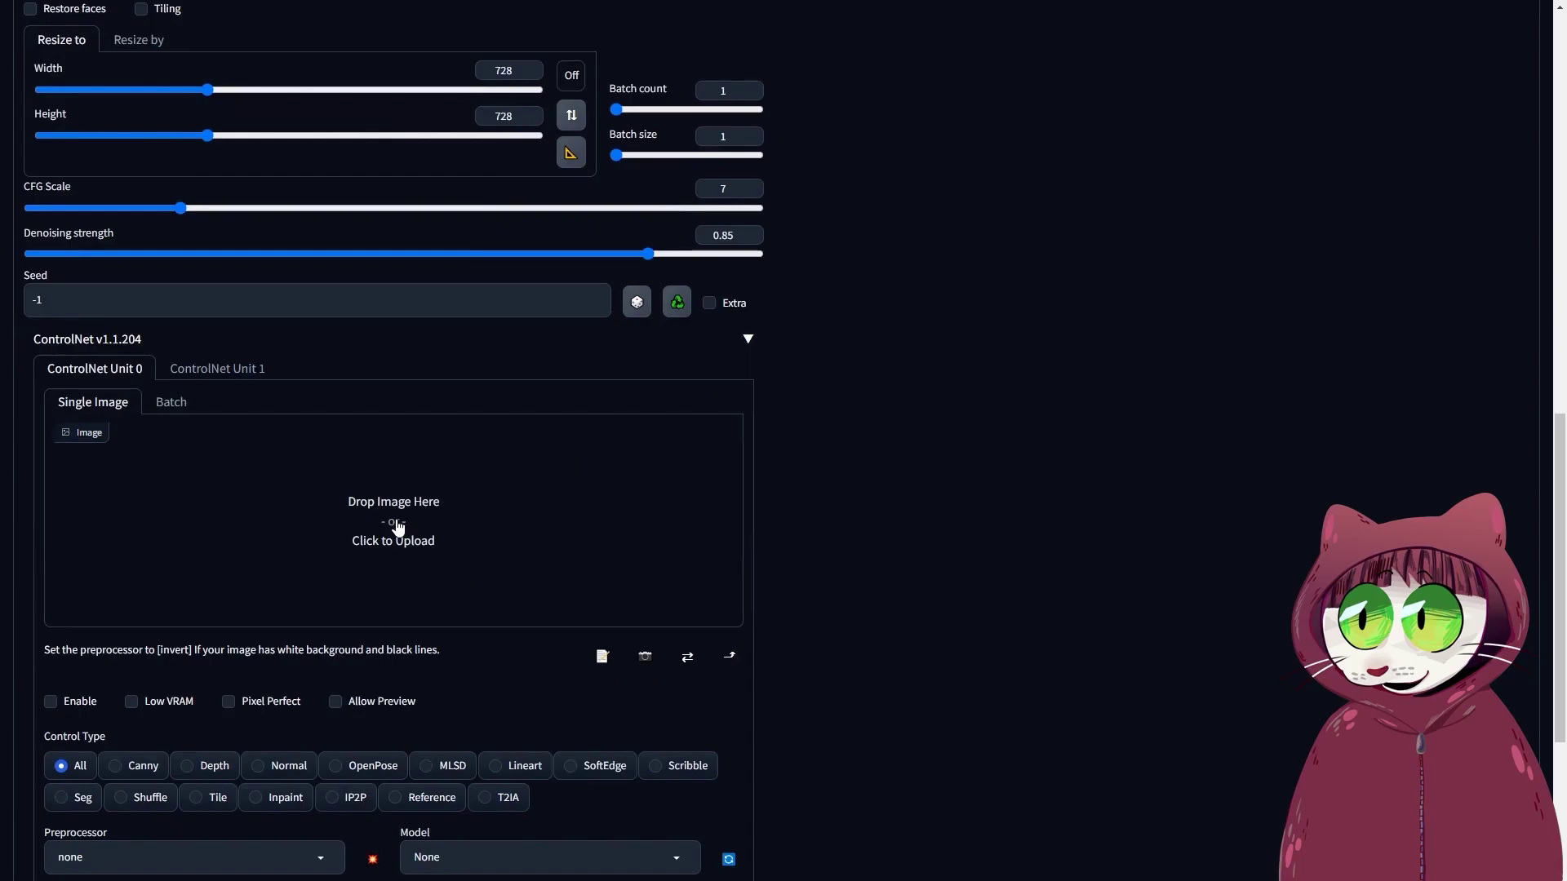
pyautogui.hotkey('ctrl', 'v')
pyautogui.click(51, 701)
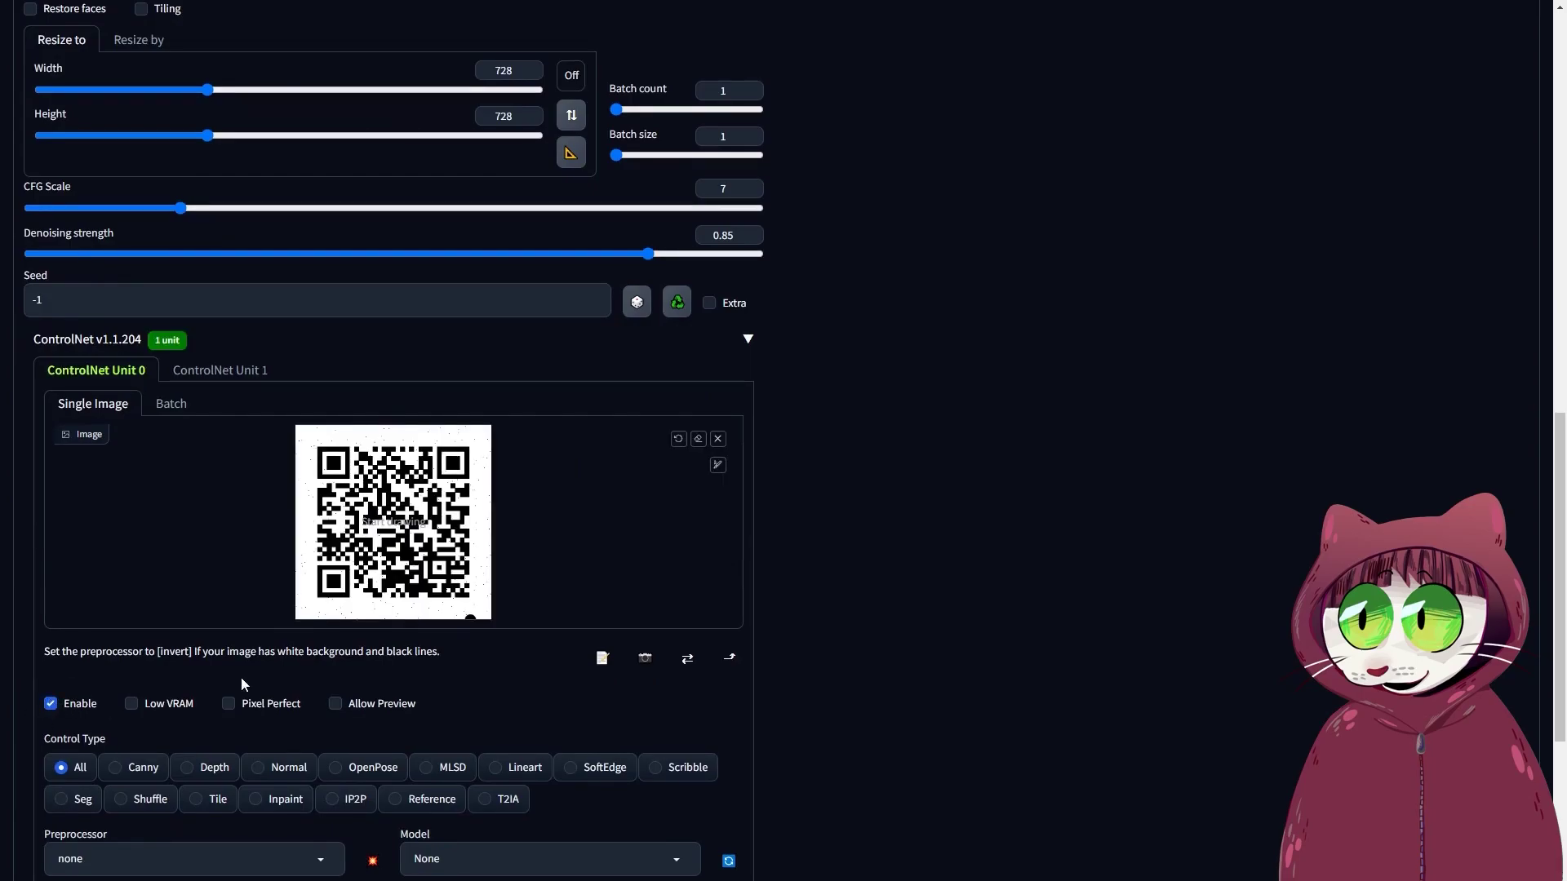
pyautogui.scroll(-1, 322, 530)
pyautogui.scroll(-1, 322, 540)
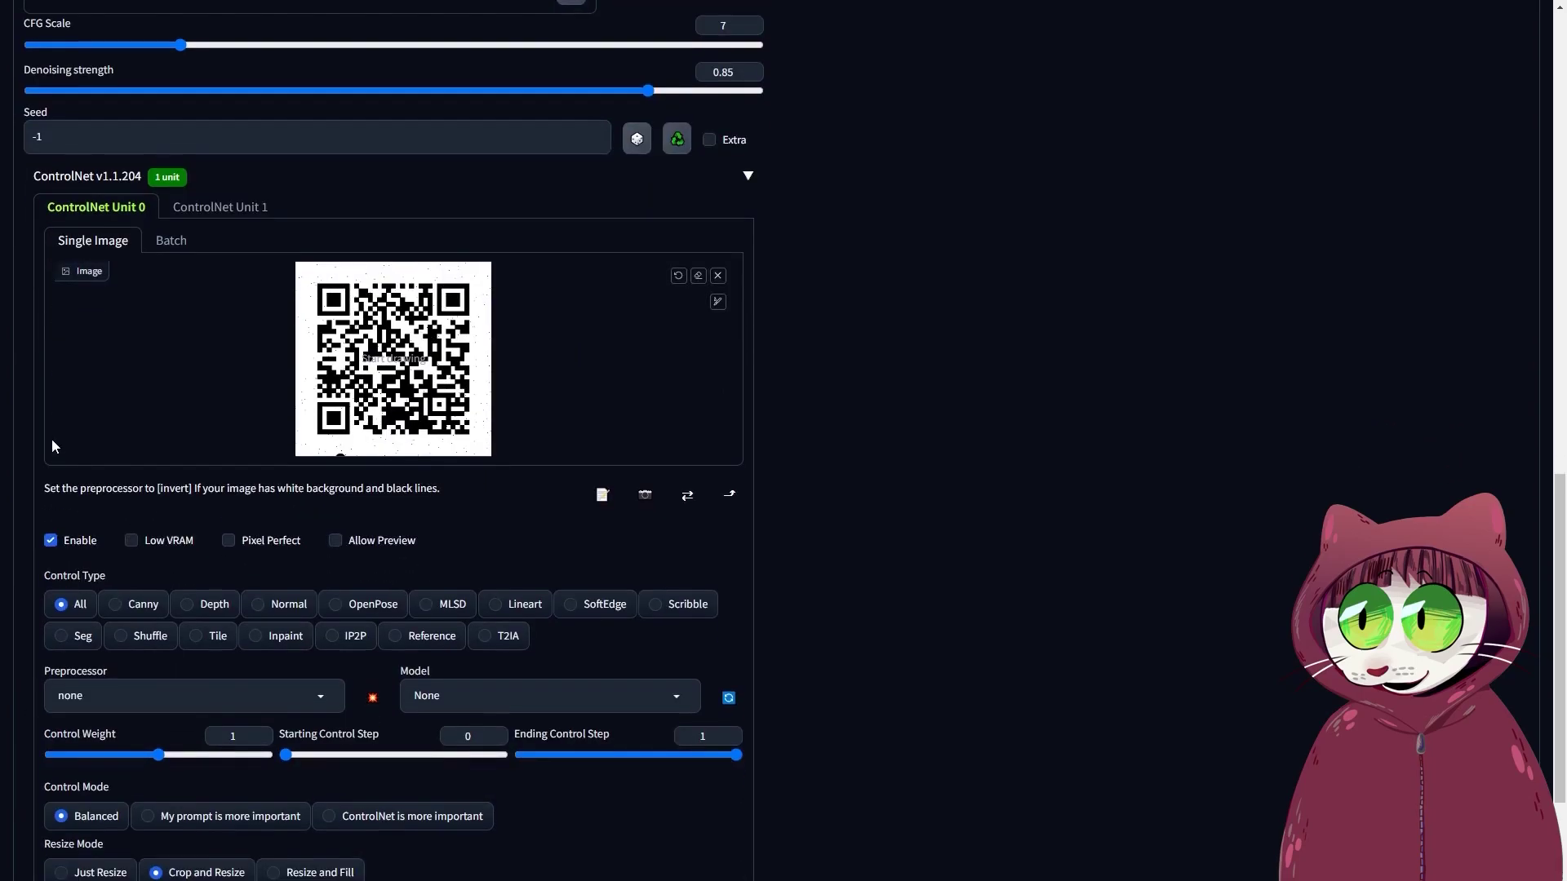
pyautogui.click(200, 637)
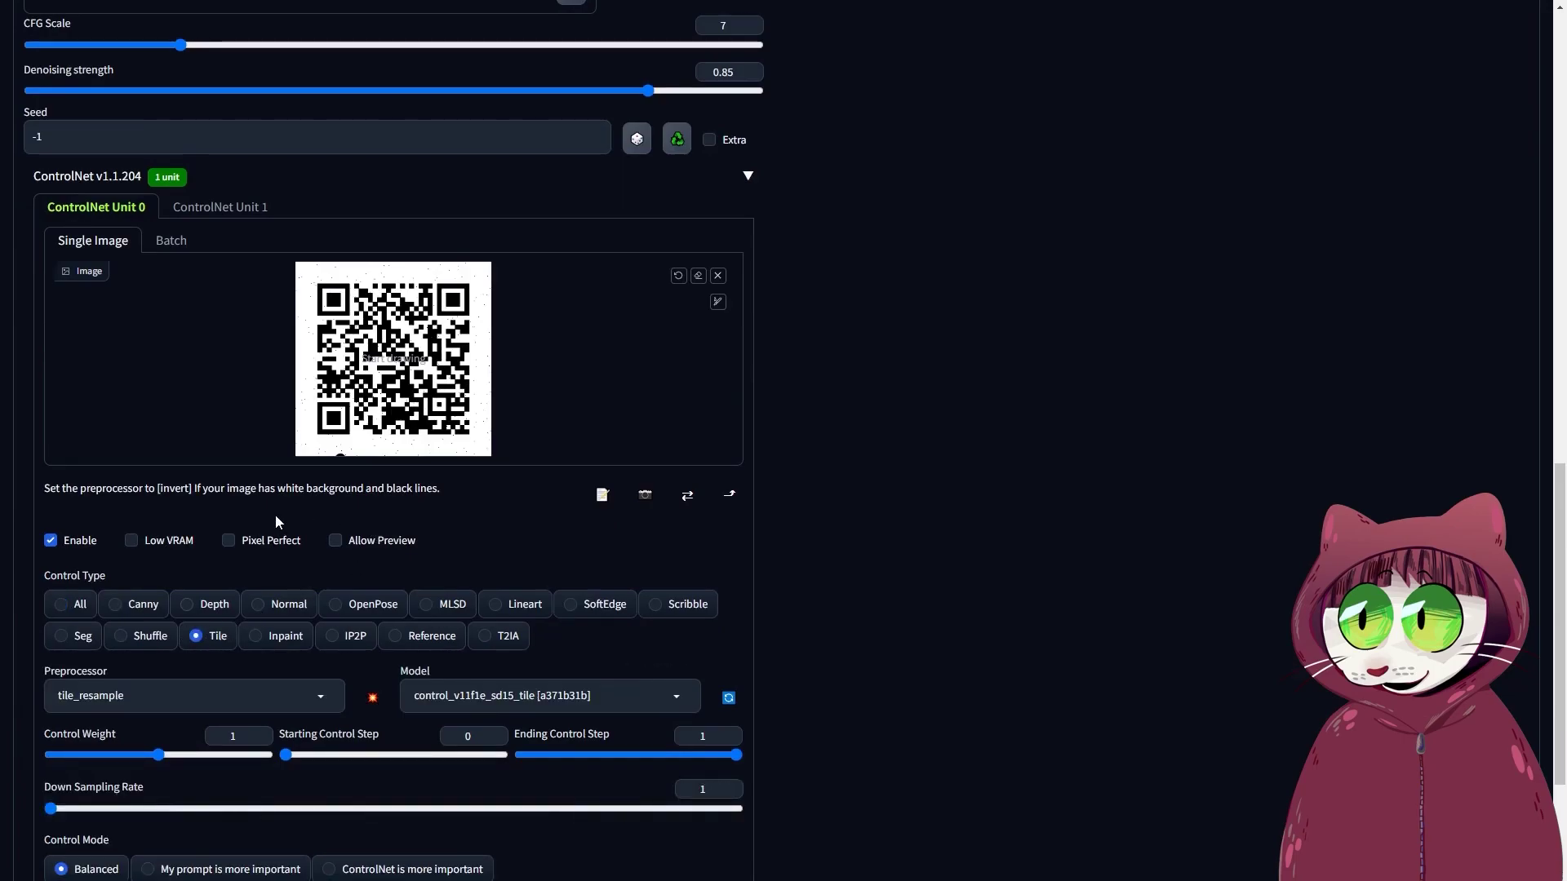
pyautogui.scroll(-3, 275, 516)
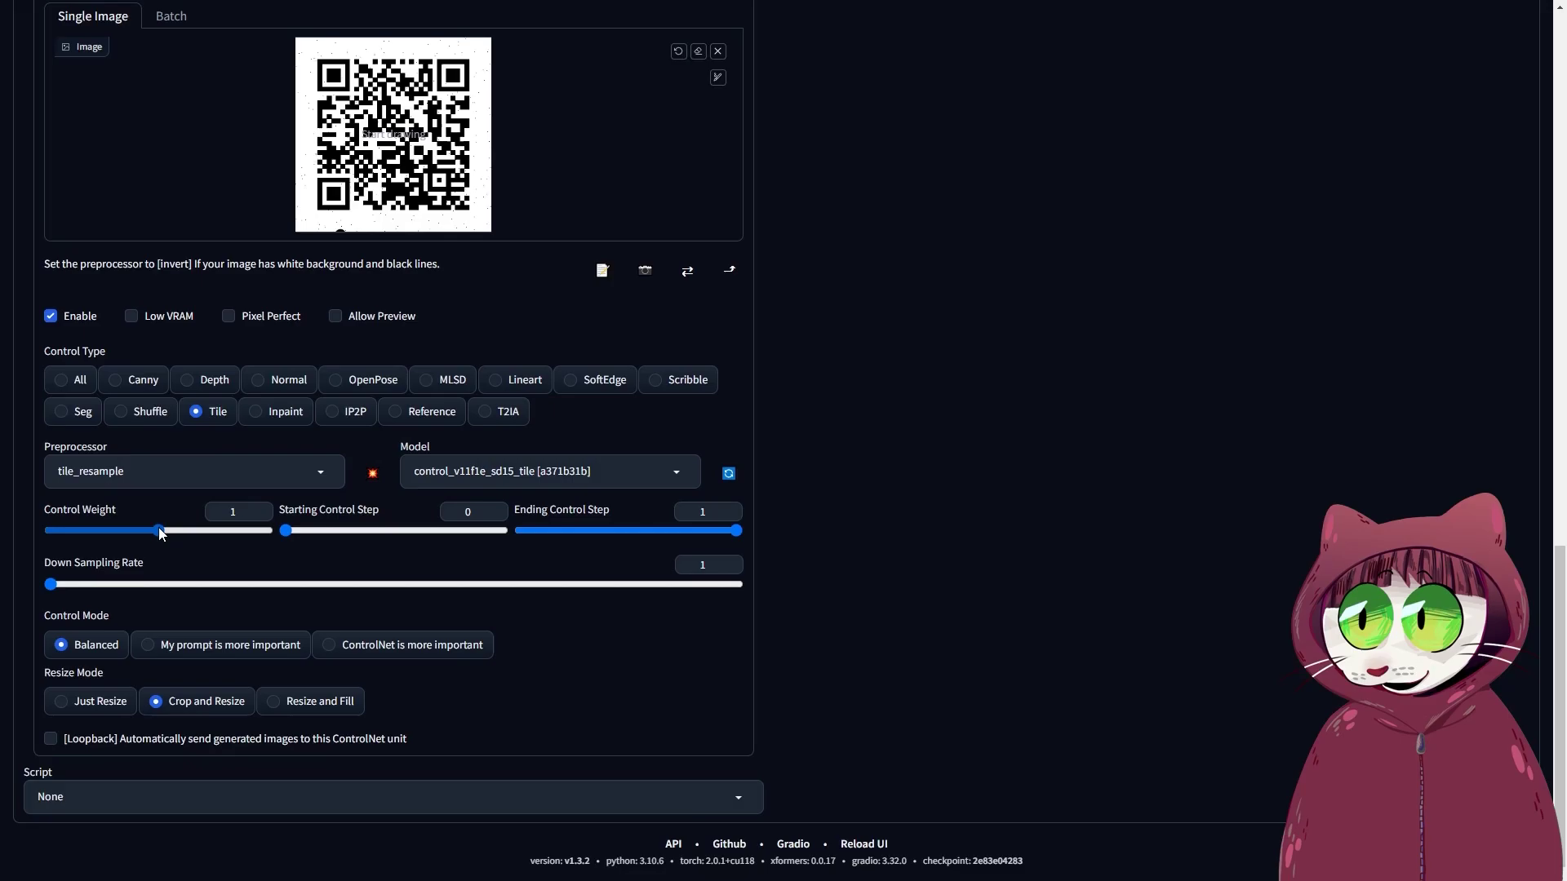
# - Set ControlNet control weight 0.9, starting control step 0.15, and resize mode Just Resize
pyautogui.moveTo(158, 527); pyautogui.dragTo(149, 533)
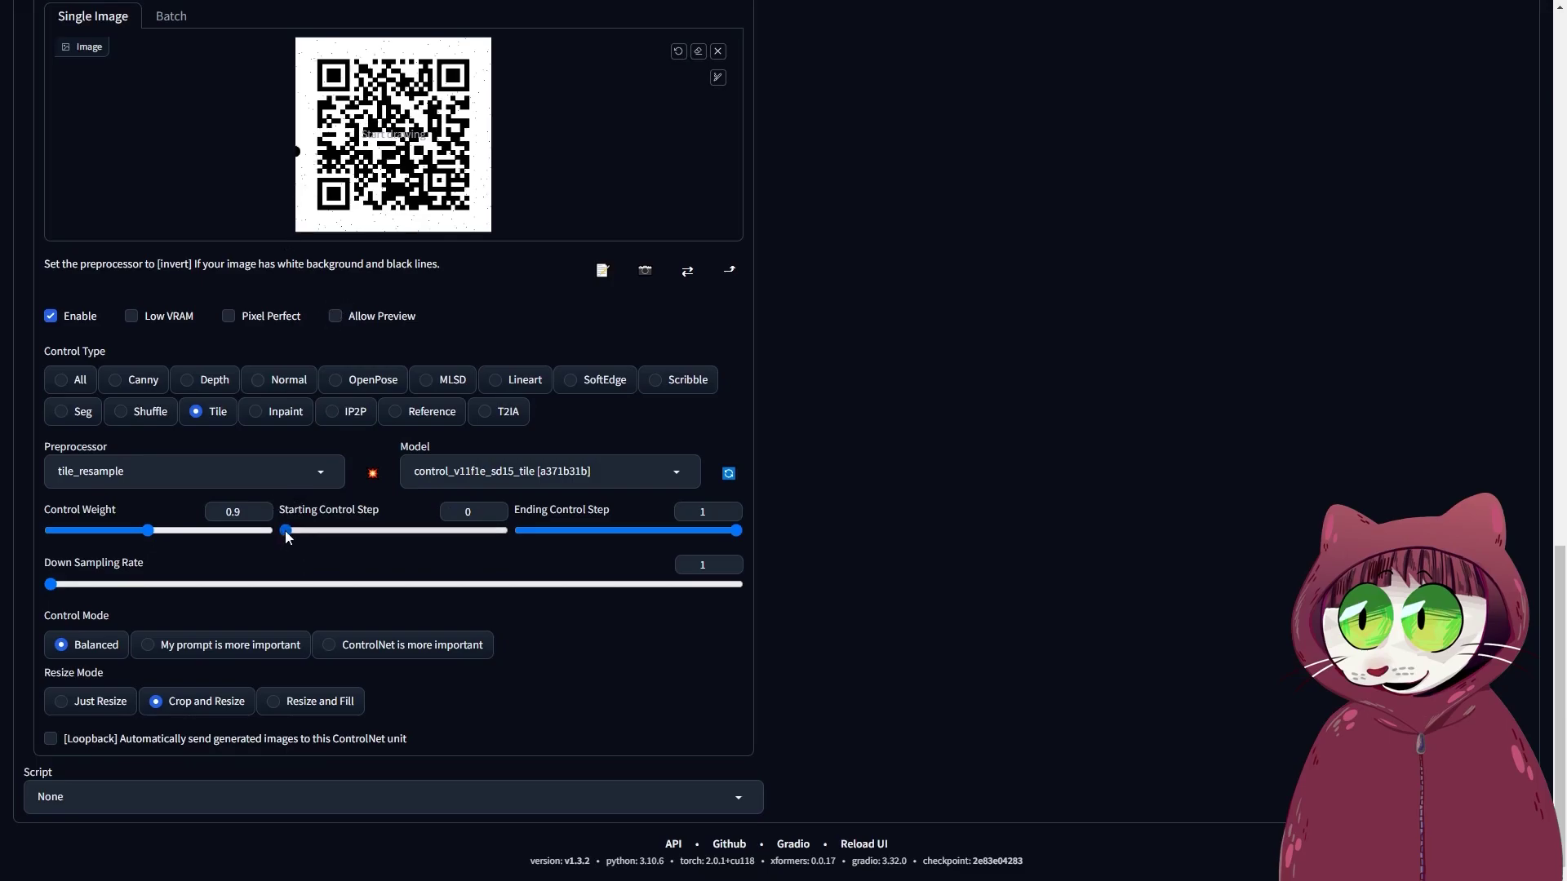
pyautogui.moveTo(286, 531); pyautogui.dragTo(317, 535)
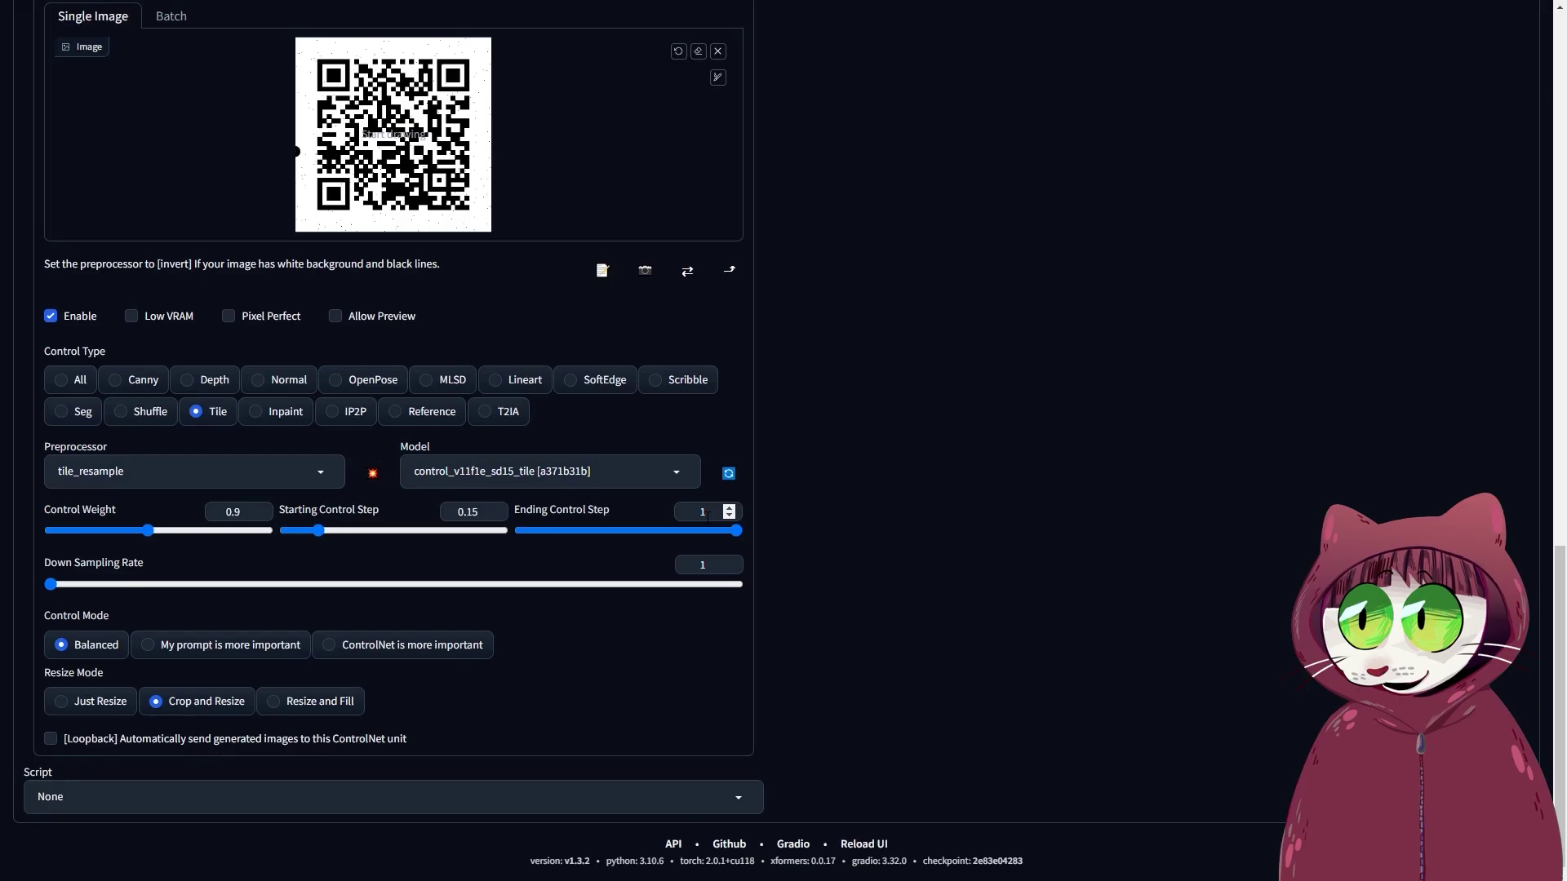
pyautogui.click(93, 709)
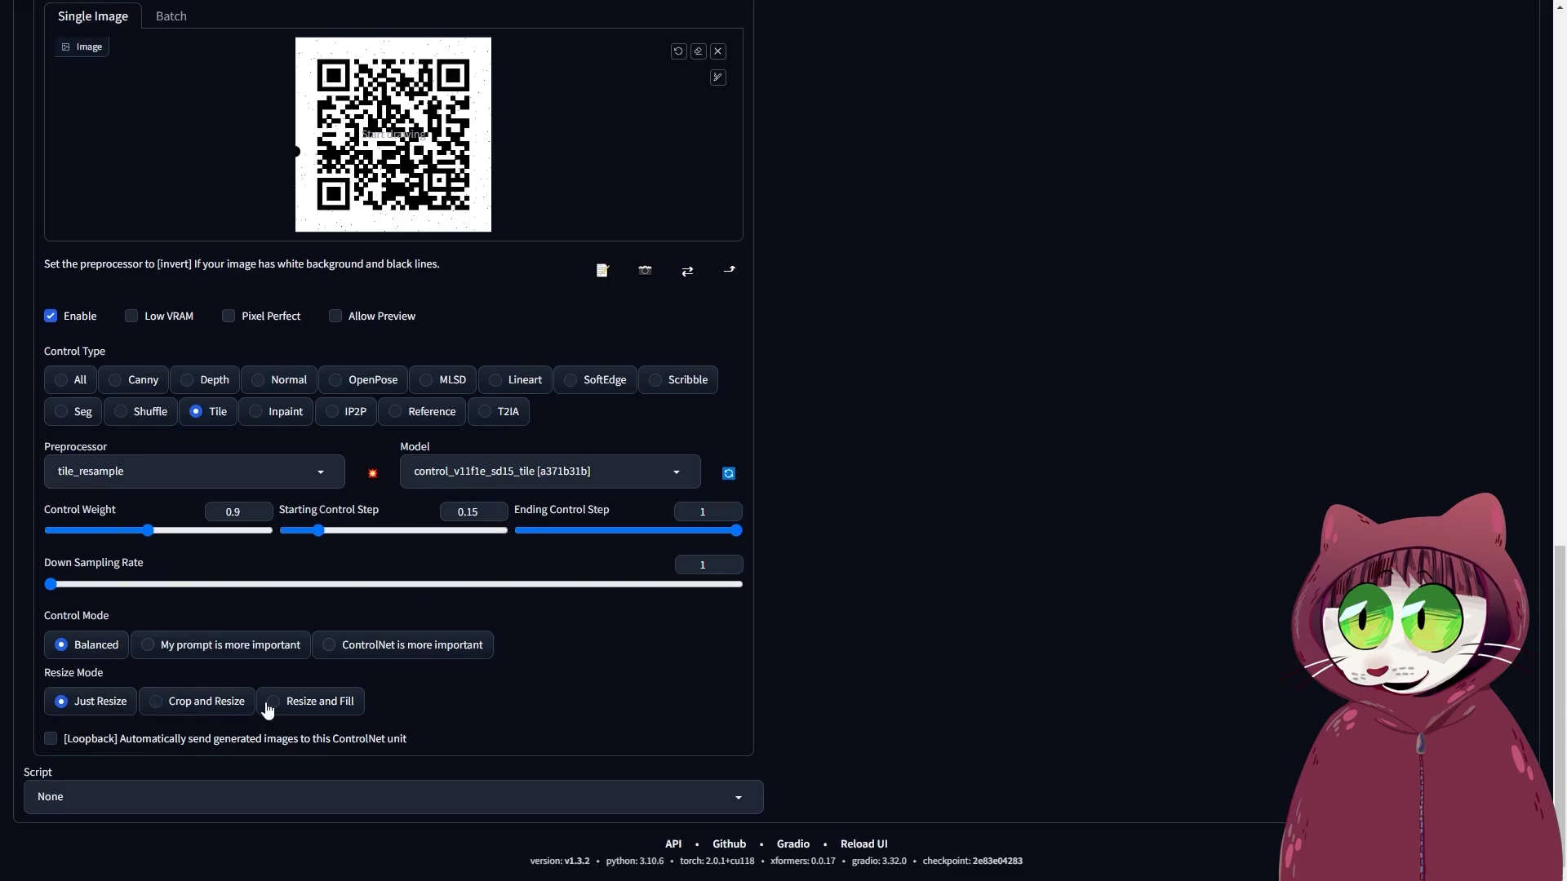